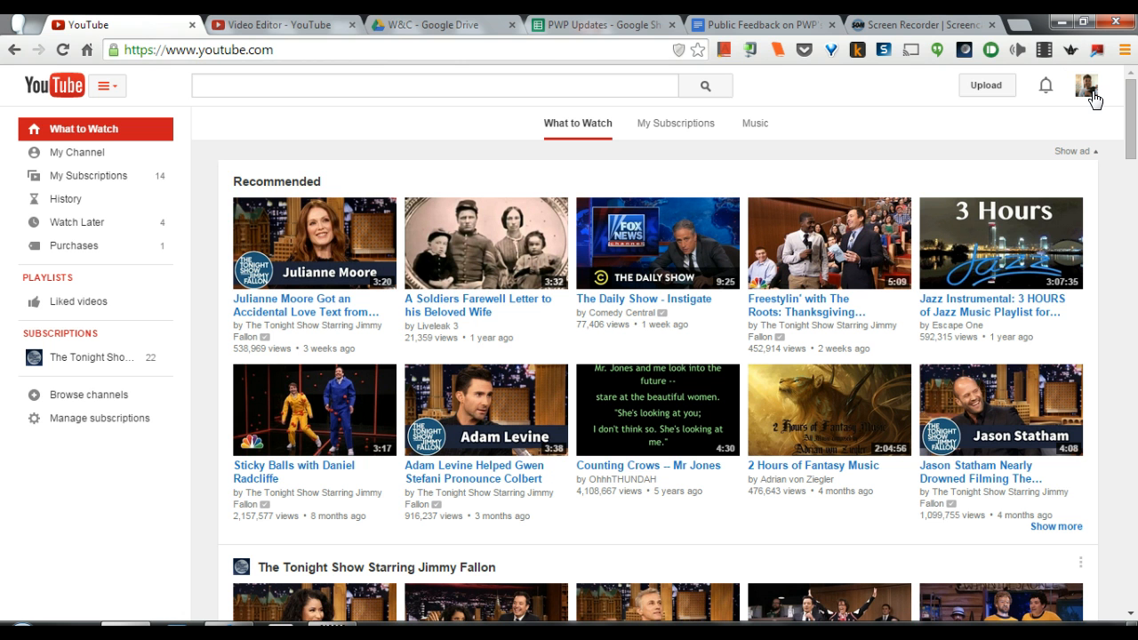
- Go to the video upload page and open the webcam capture recorder
left_click(985, 85)
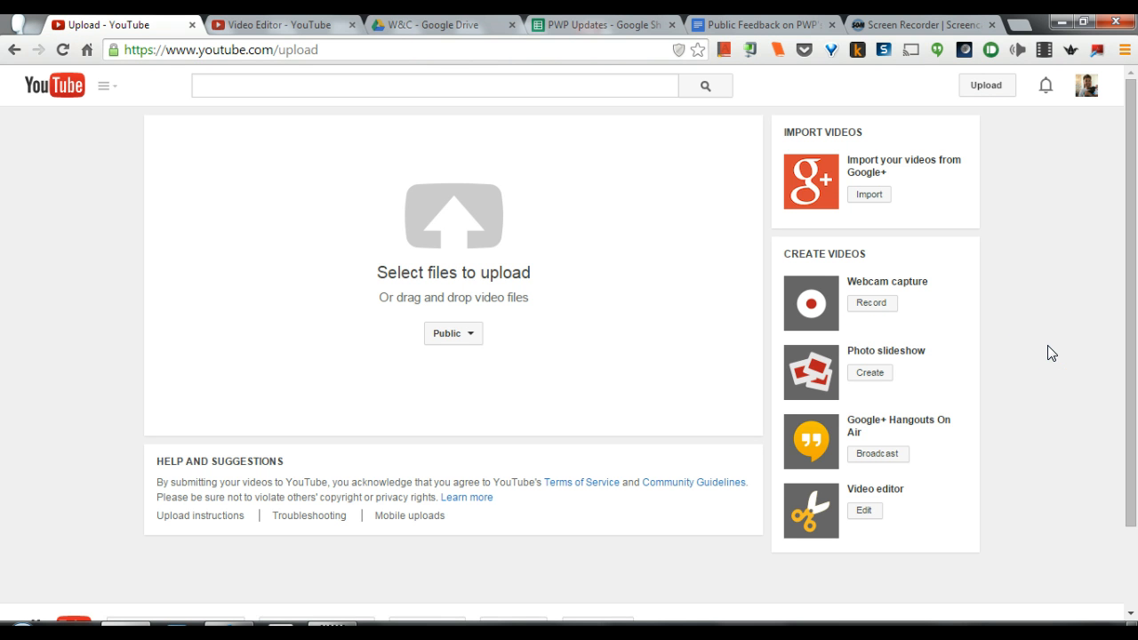
left_click(1120, 363)
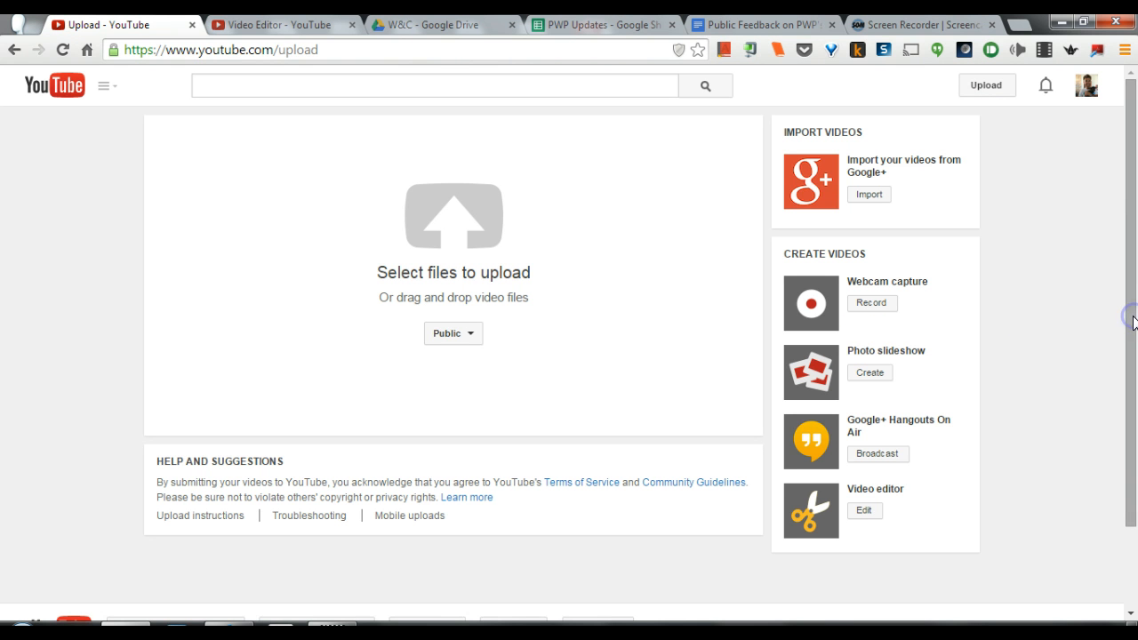
left_click(372, 297)
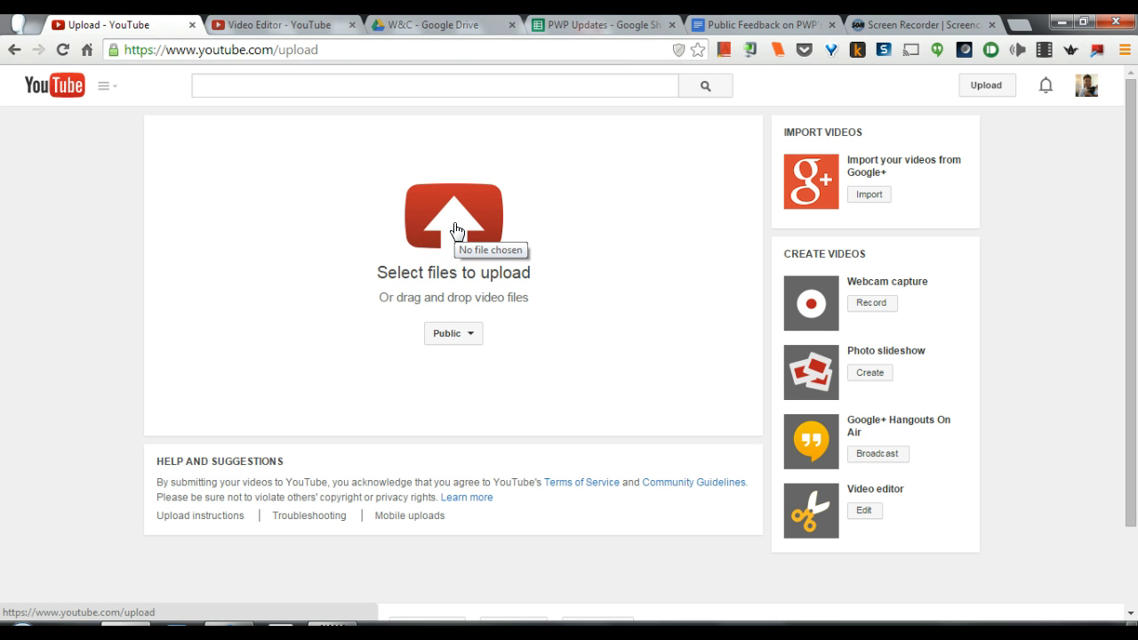
left_click(885, 306)
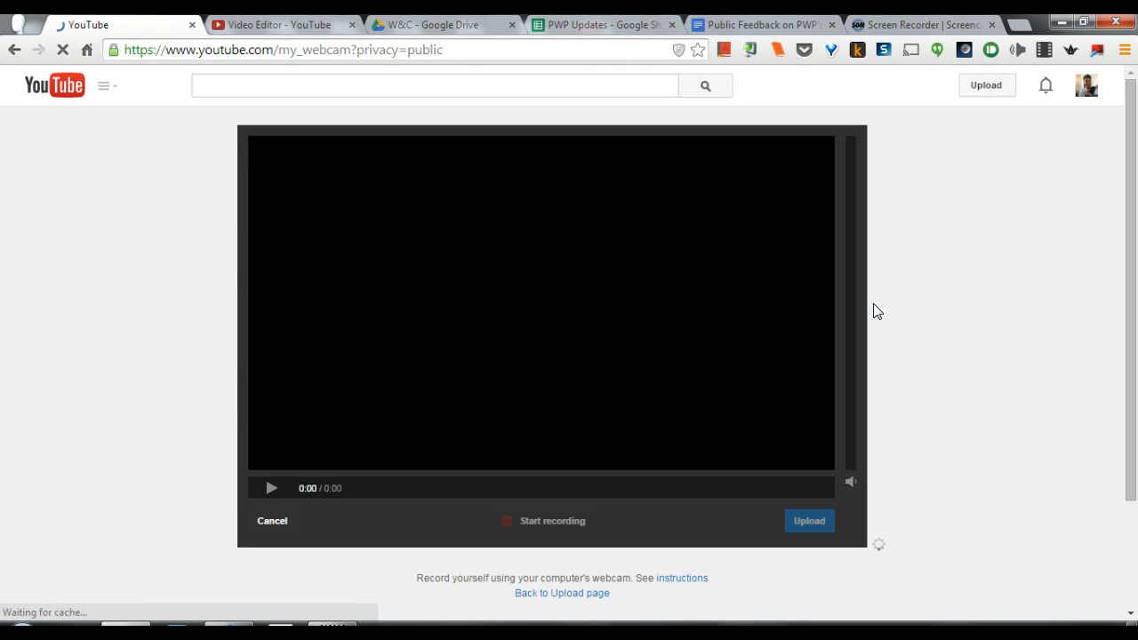
left_click(913, 316)
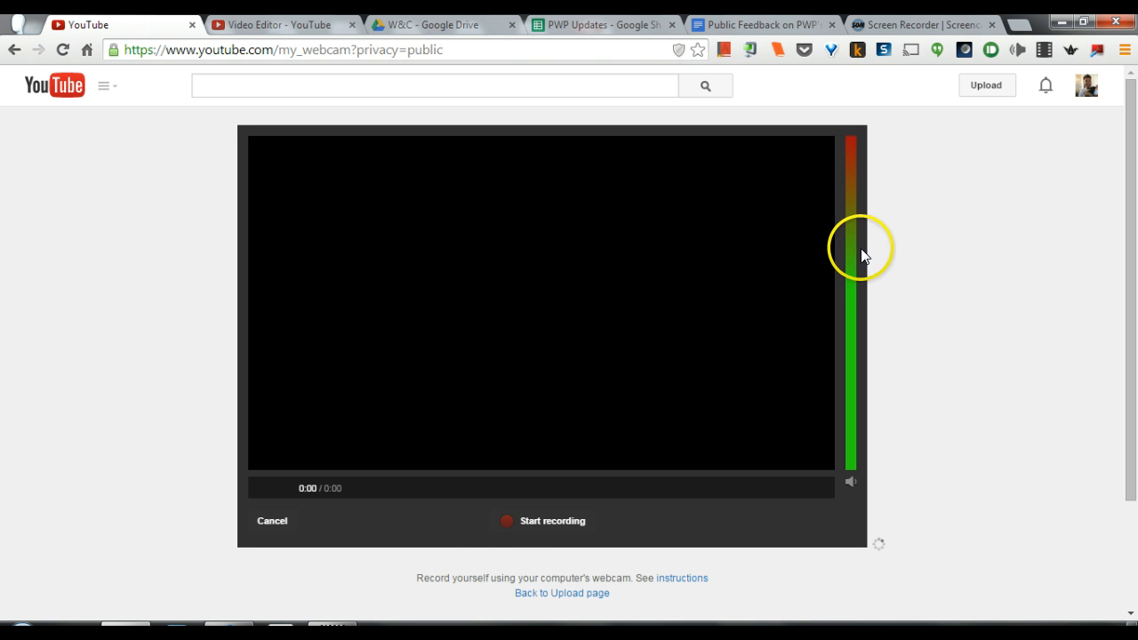
- Record a webcam video of about 32 seconds, briefly viewing the W&C Drive folder while recording, and upload it
left_click(532, 523)
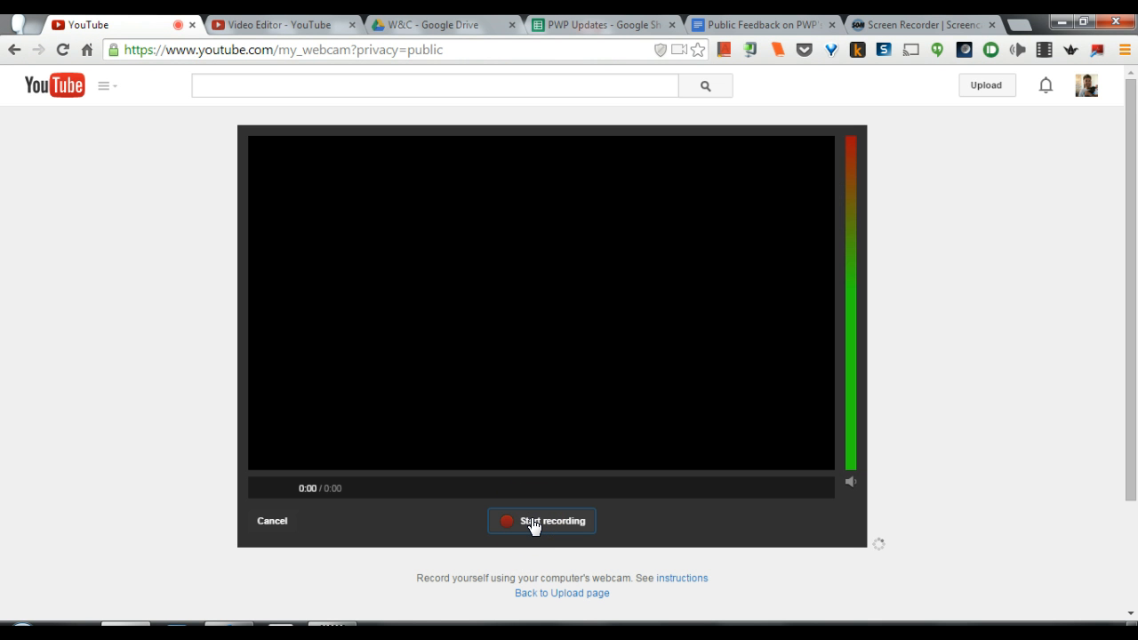
left_click(533, 523)
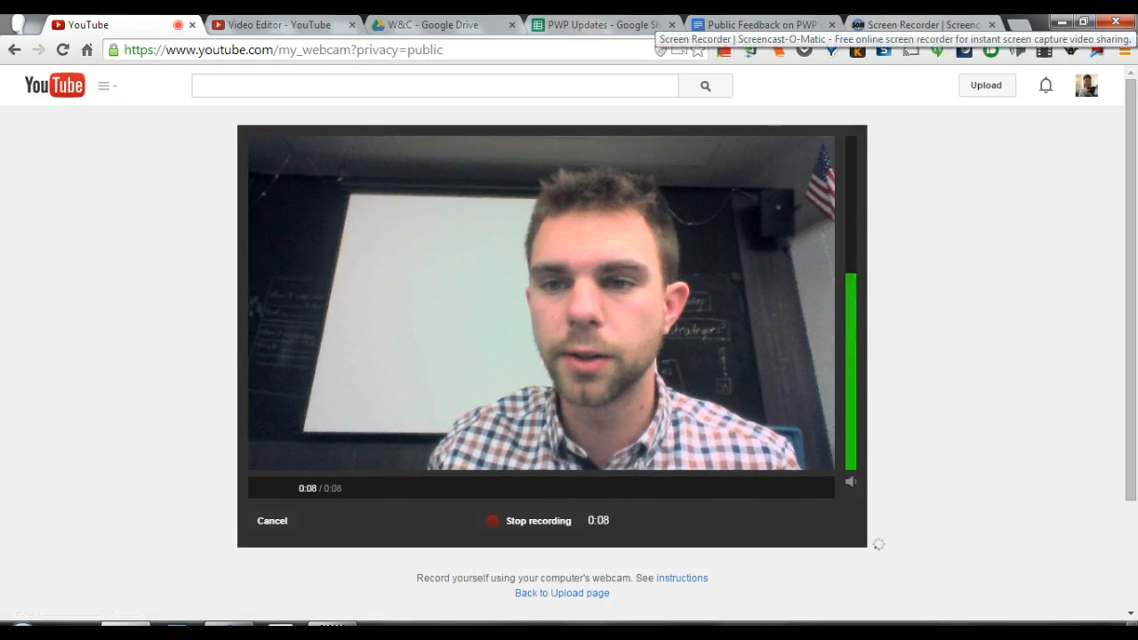
left_click(434, 25)
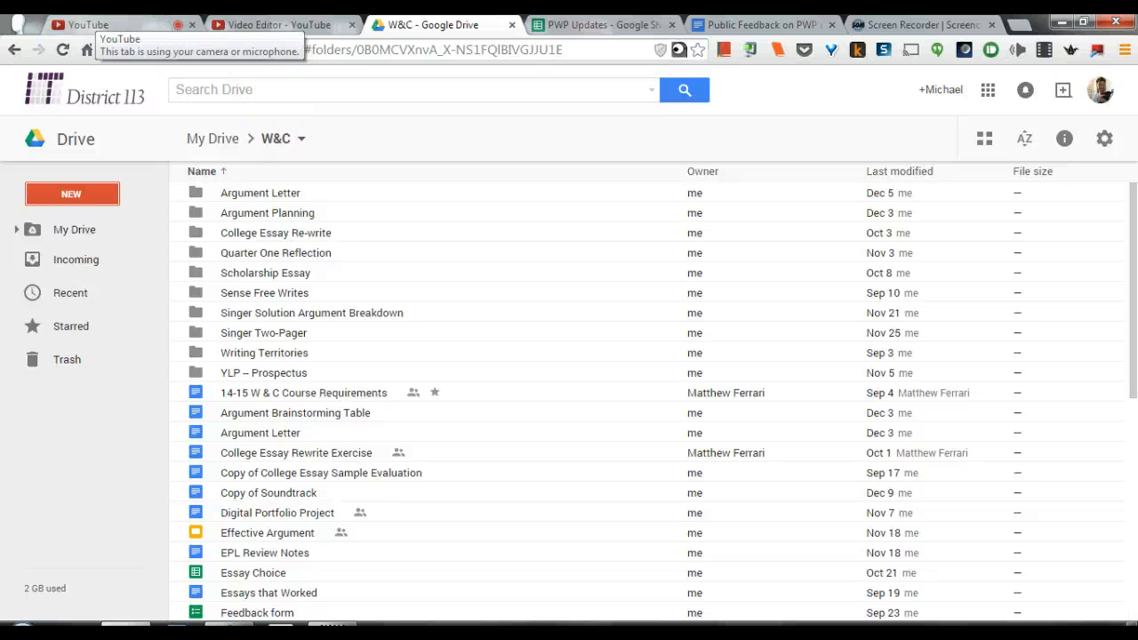
left_click(89, 25)
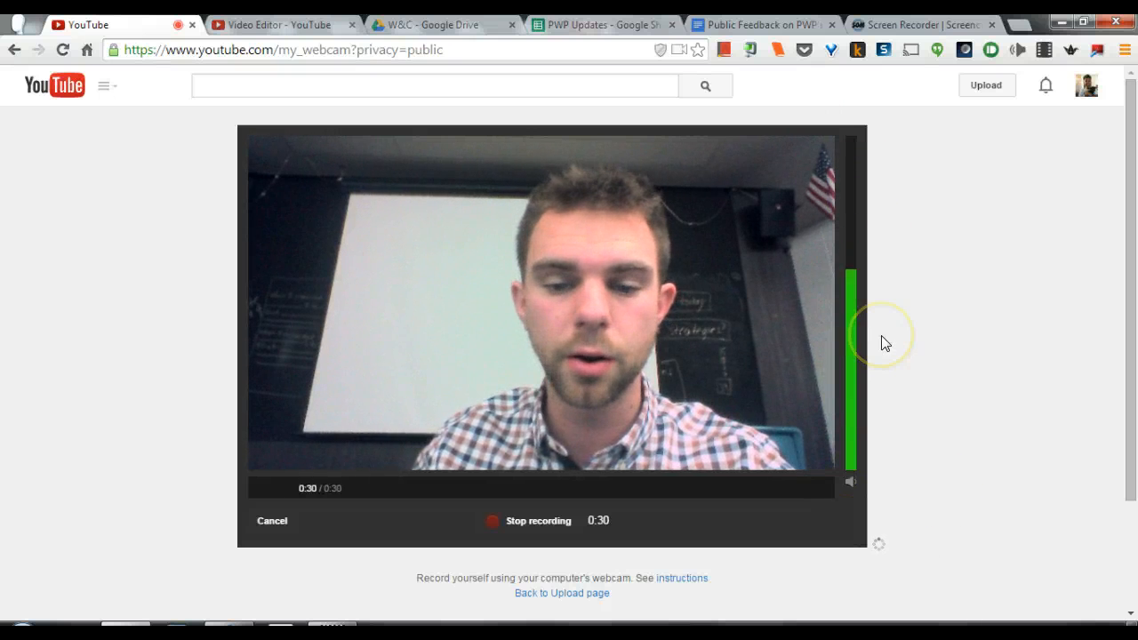
left_click(533, 522)
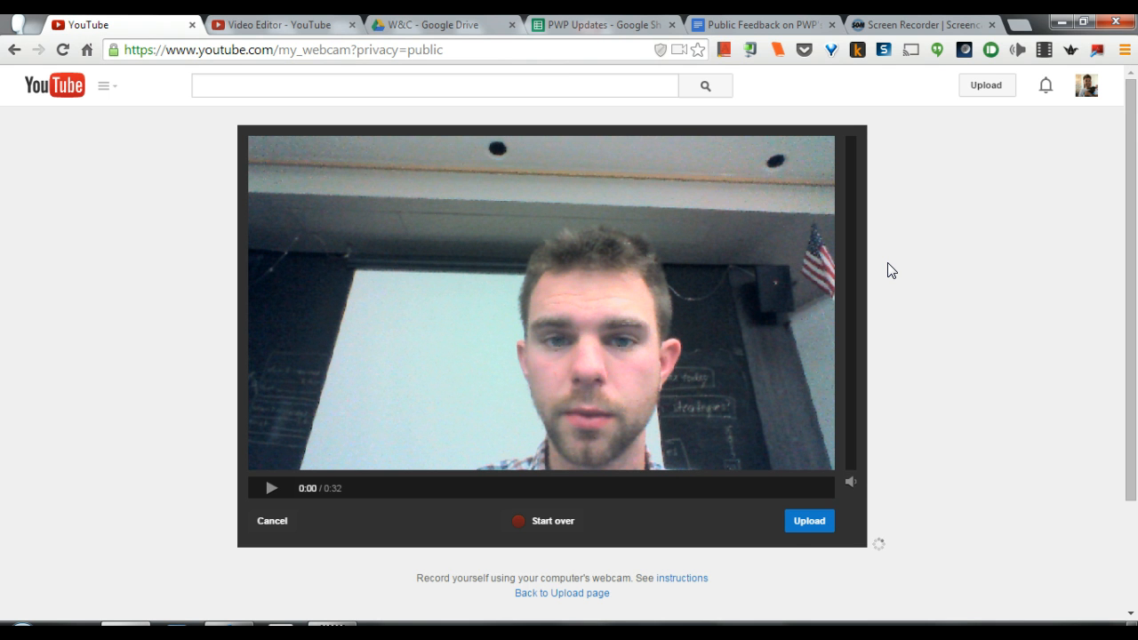
left_click(810, 524)
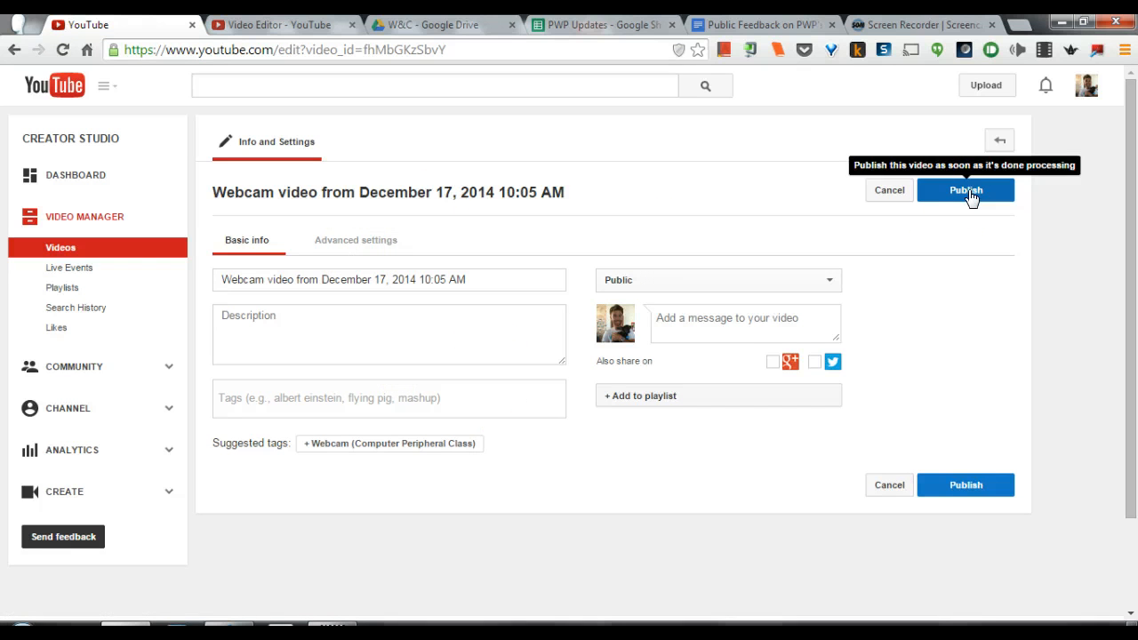
- Set the uploaded webcam video's privacy to Unlisted and save the changes
left_click(406, 322)
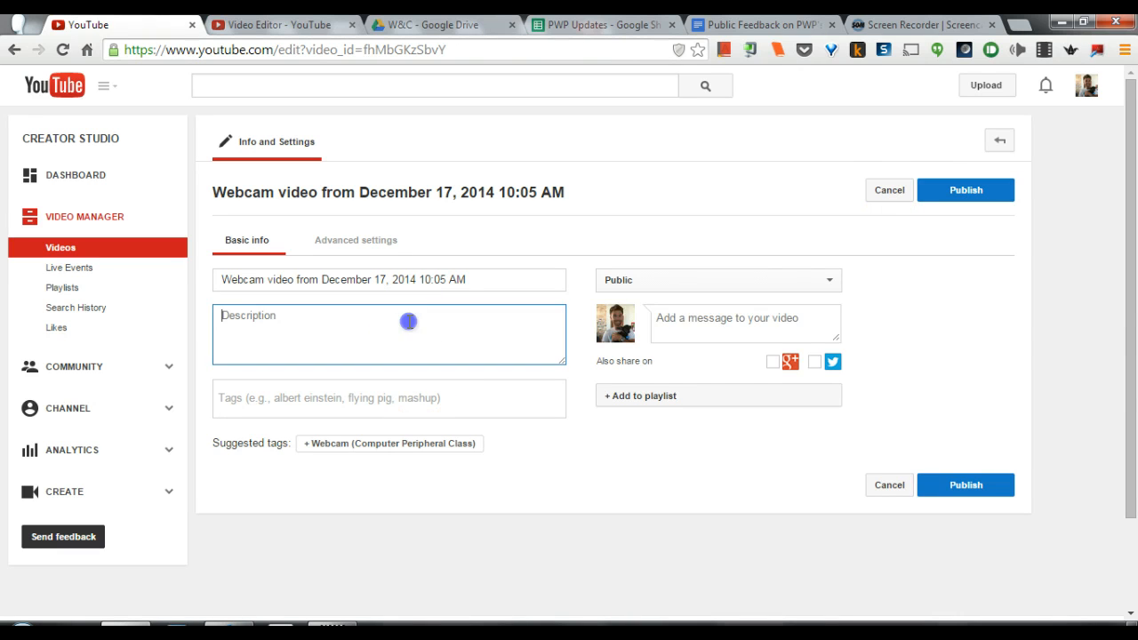
left_click(818, 281)
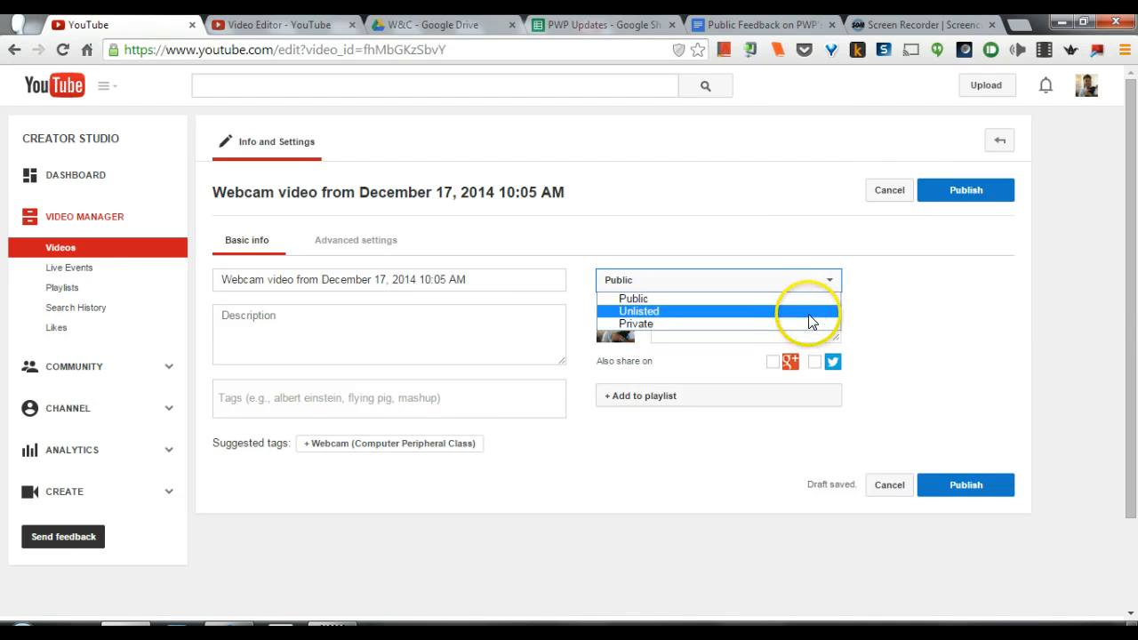
left_click(811, 312)
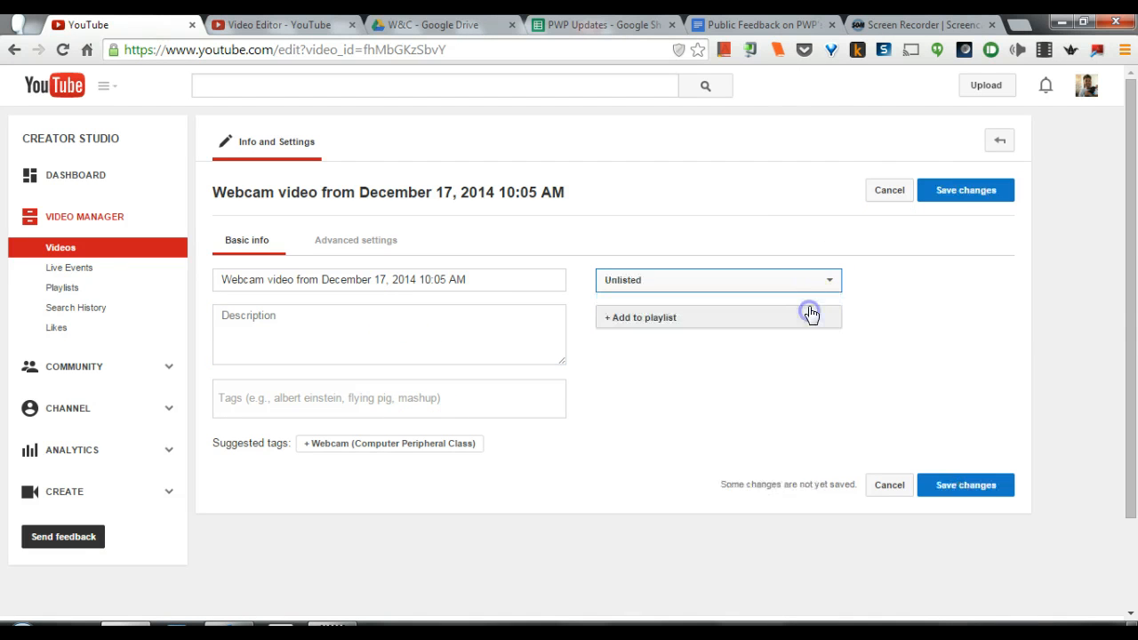
left_click(880, 263)
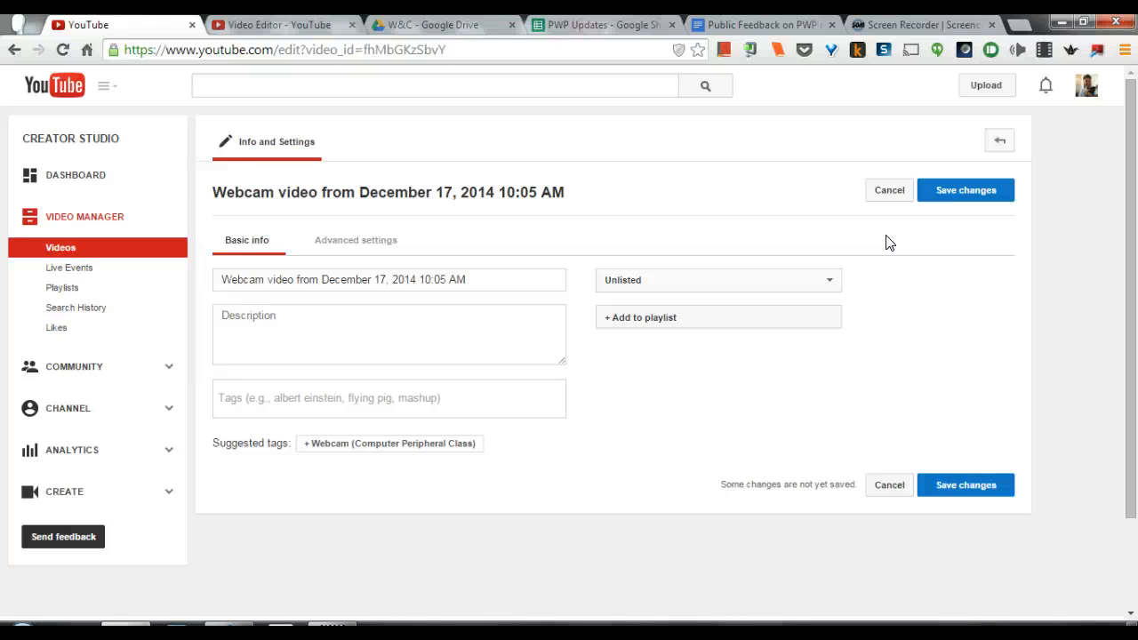
left_click(932, 191)
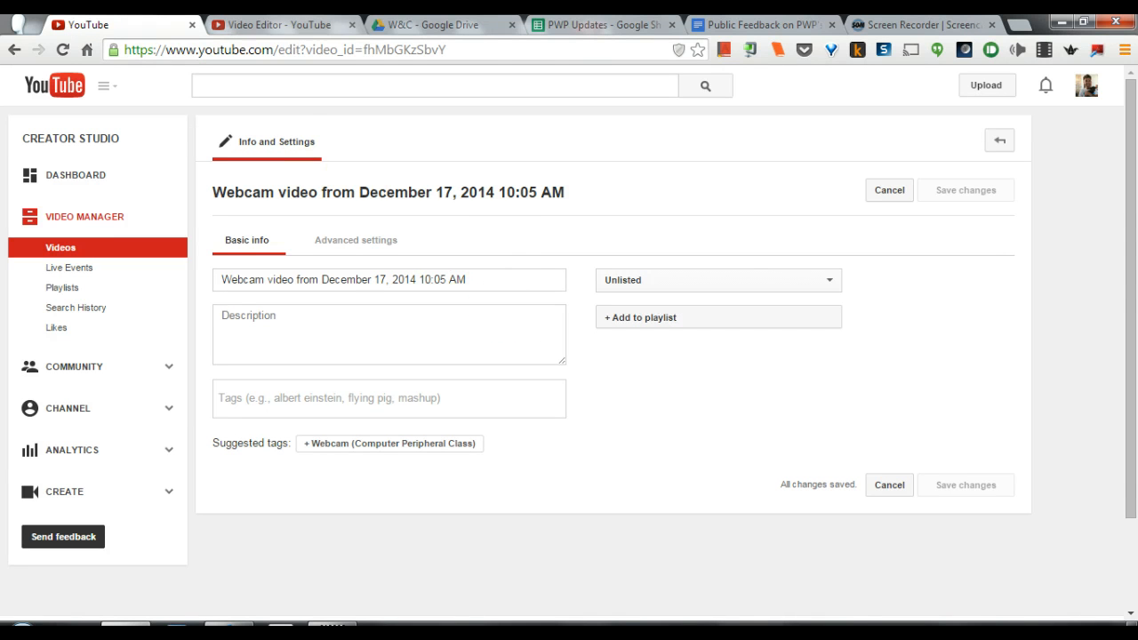
- Reload the video editor and place the new webcam video on the project's audio track
left_click(282, 25)
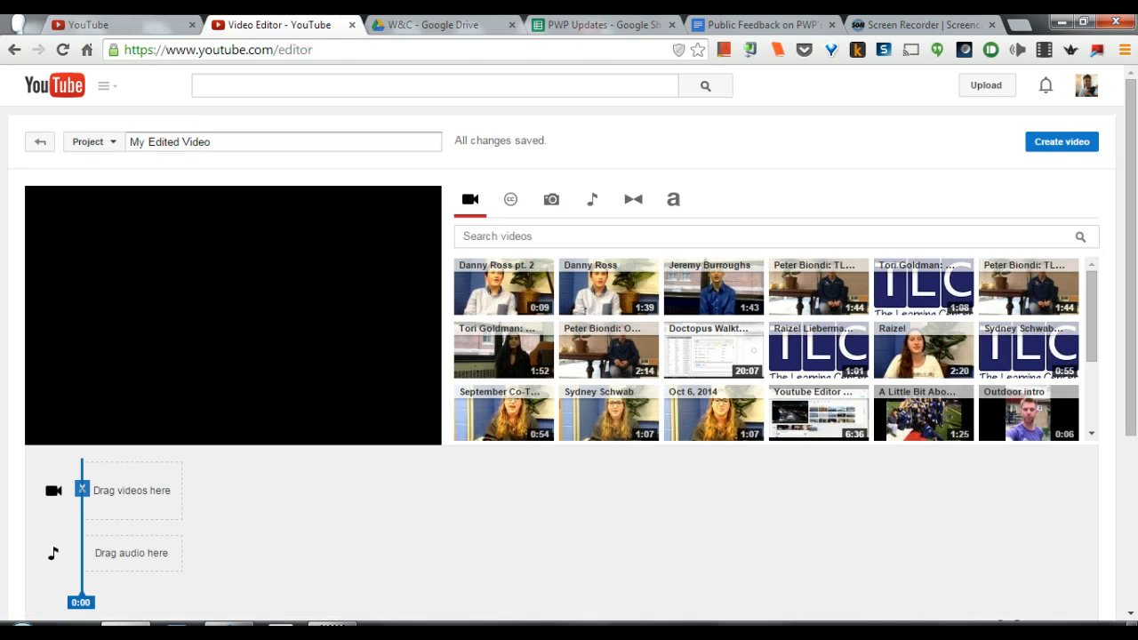
left_click(67, 50)
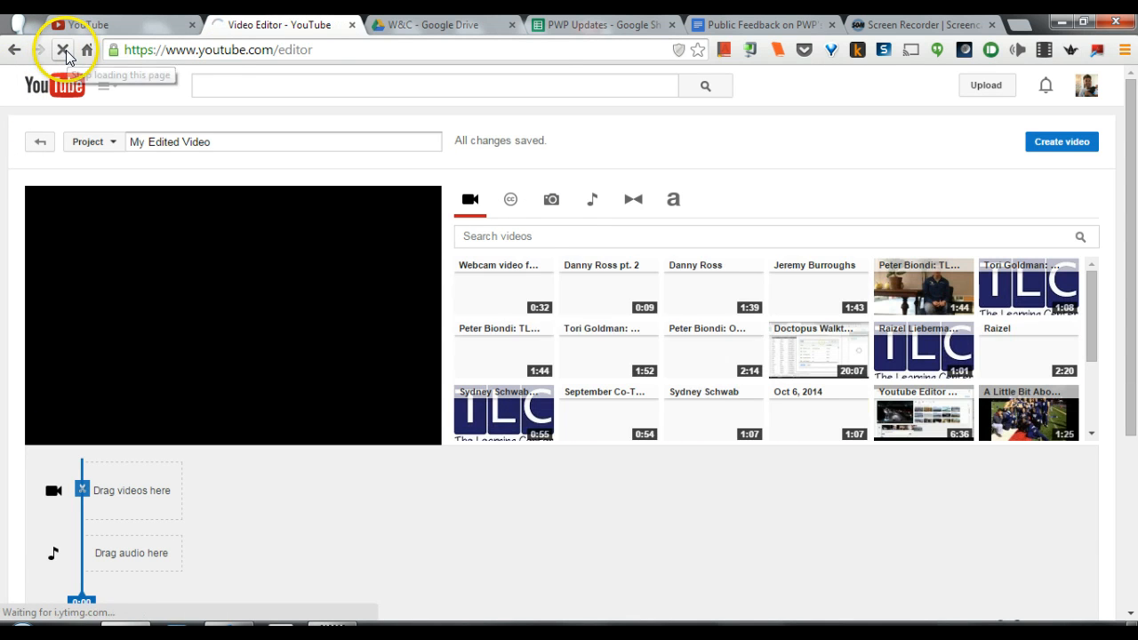
mouse_move(509, 306)
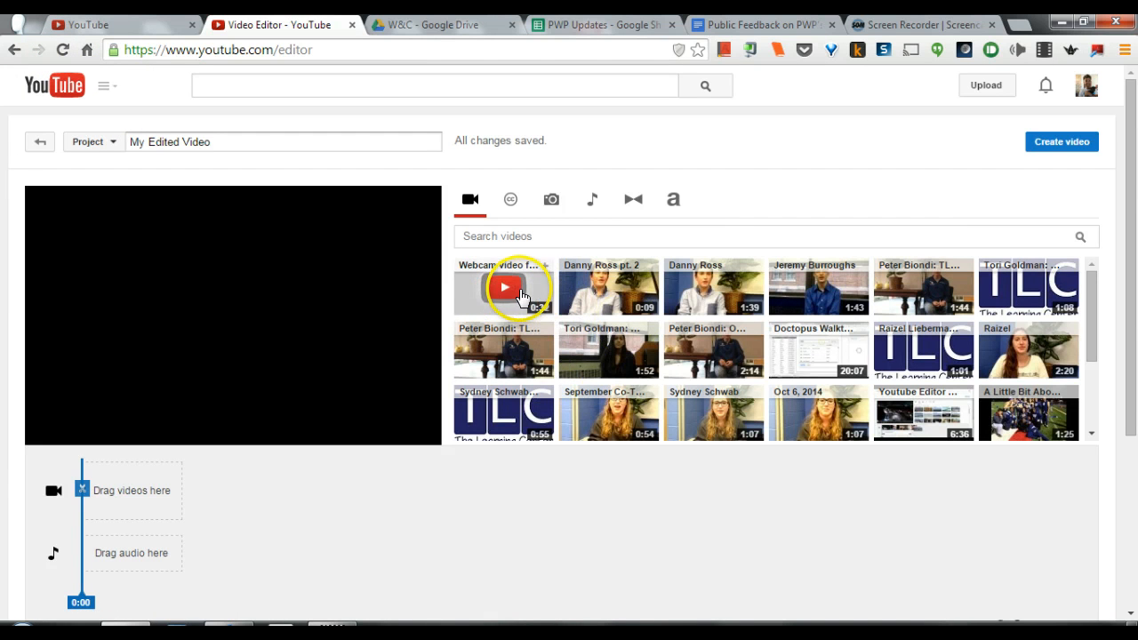
left_click(513, 289)
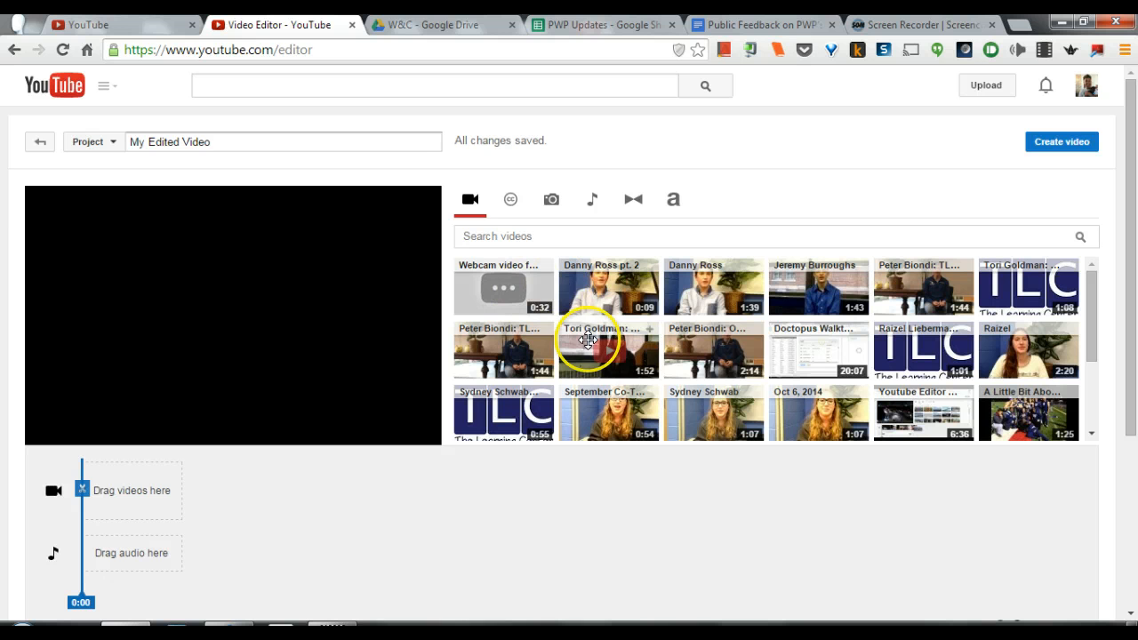
left_click(506, 286)
left_click_drag(506, 286, 135, 557)
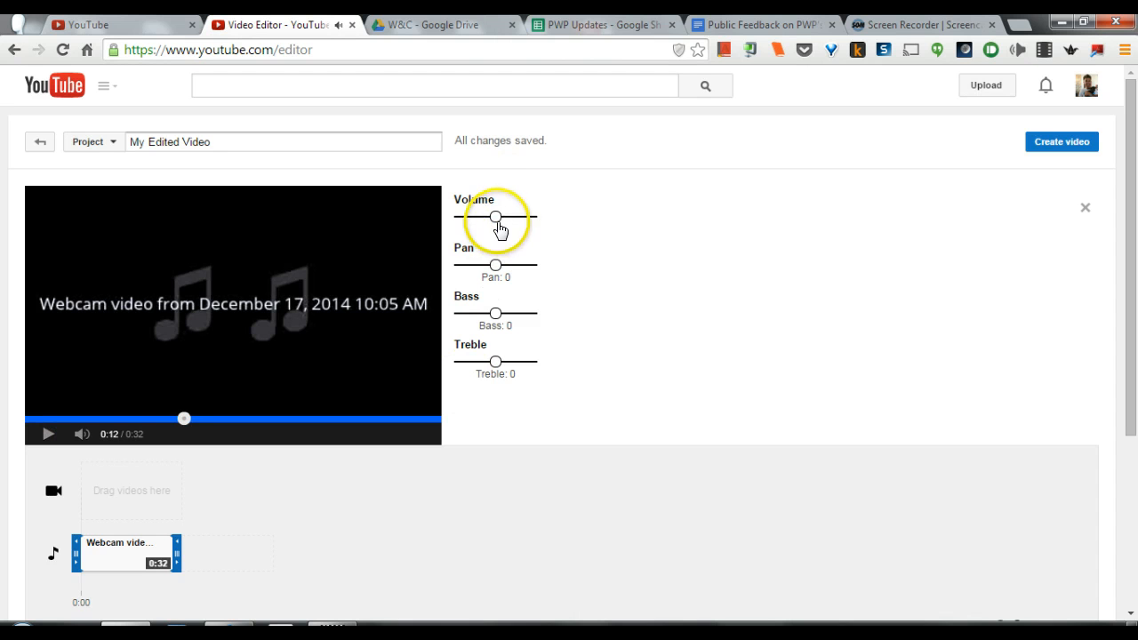
- Raise the audio clip's volume to the maximum, pause the preview and close the clip's settings
left_click_drag(495, 217, 558, 236)
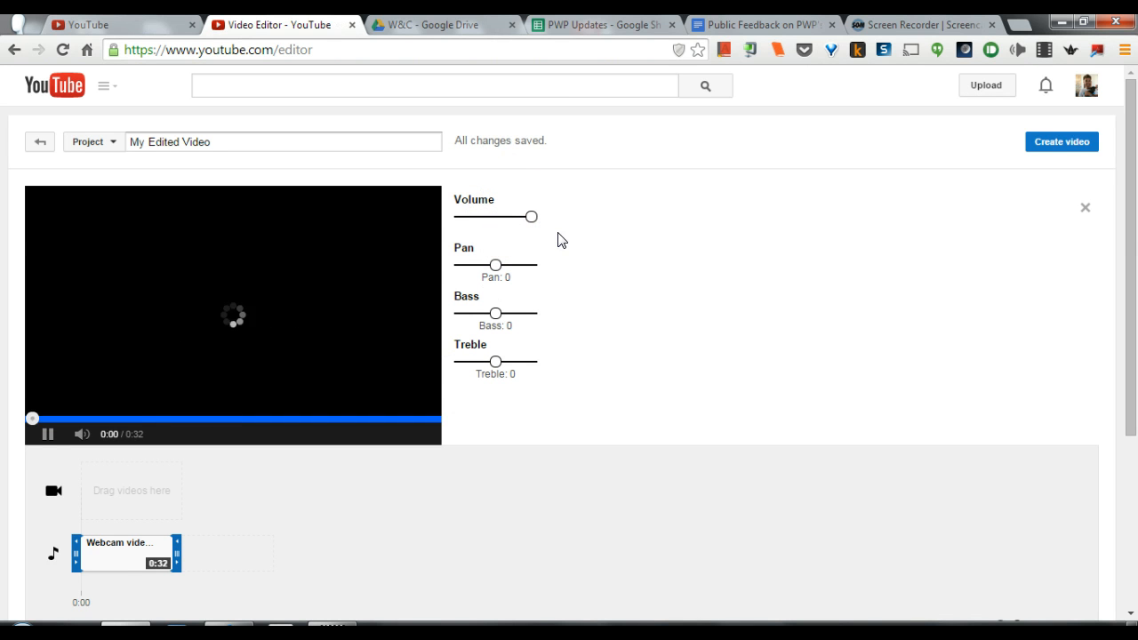
left_click(50, 437)
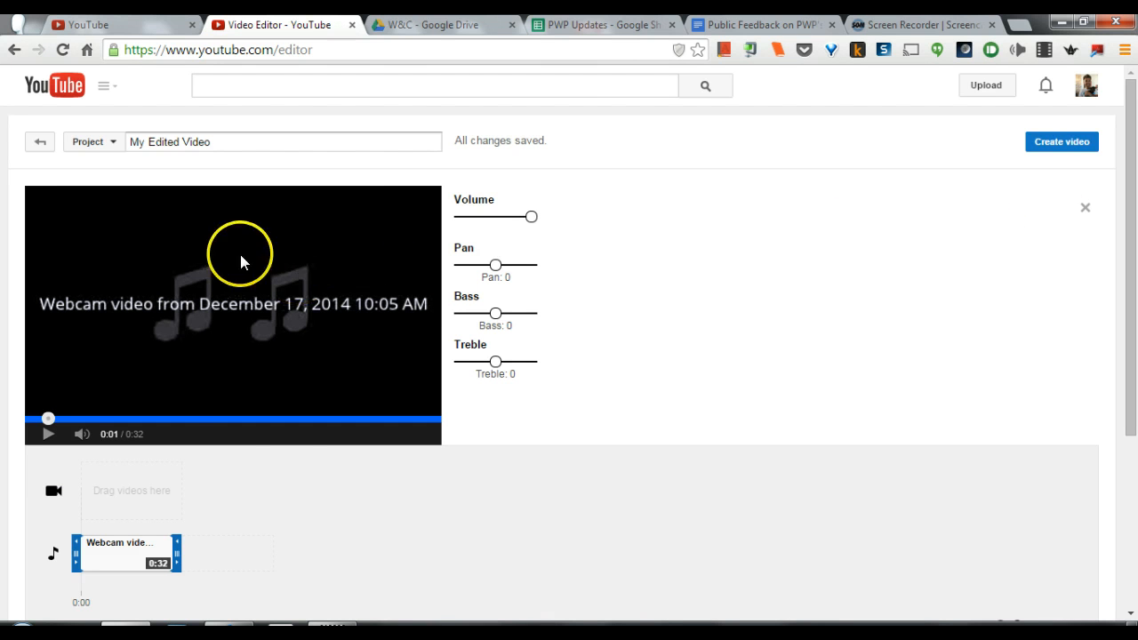
left_click(1084, 208)
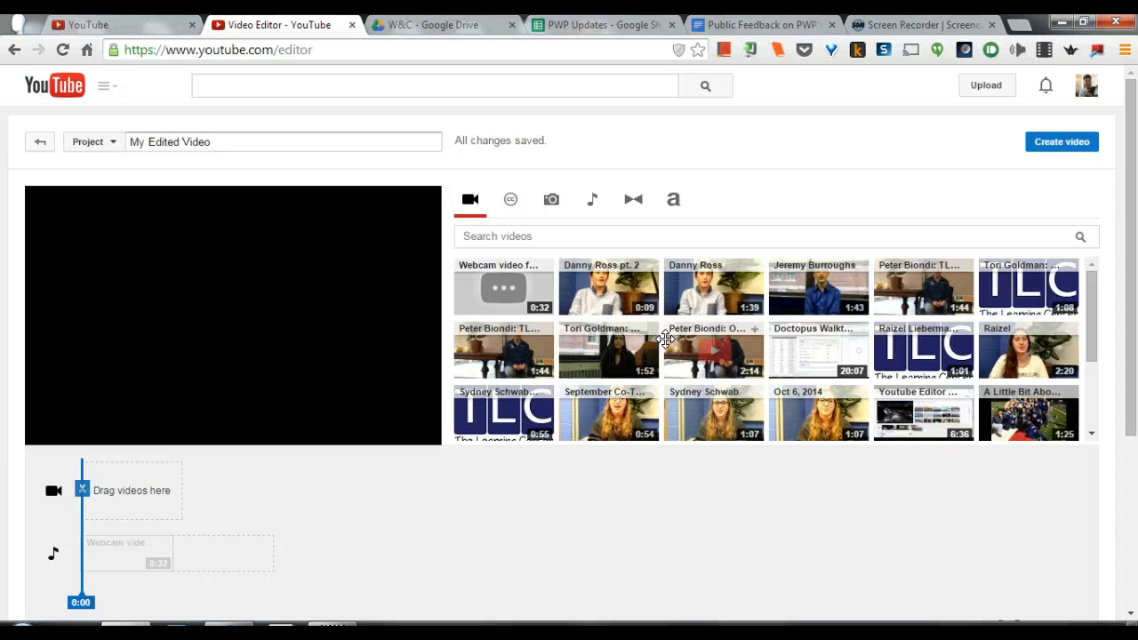
- Examine the options for adding photos to the project, including uploading from the computer, and close the import dialog without selecting any
left_click(551, 201)
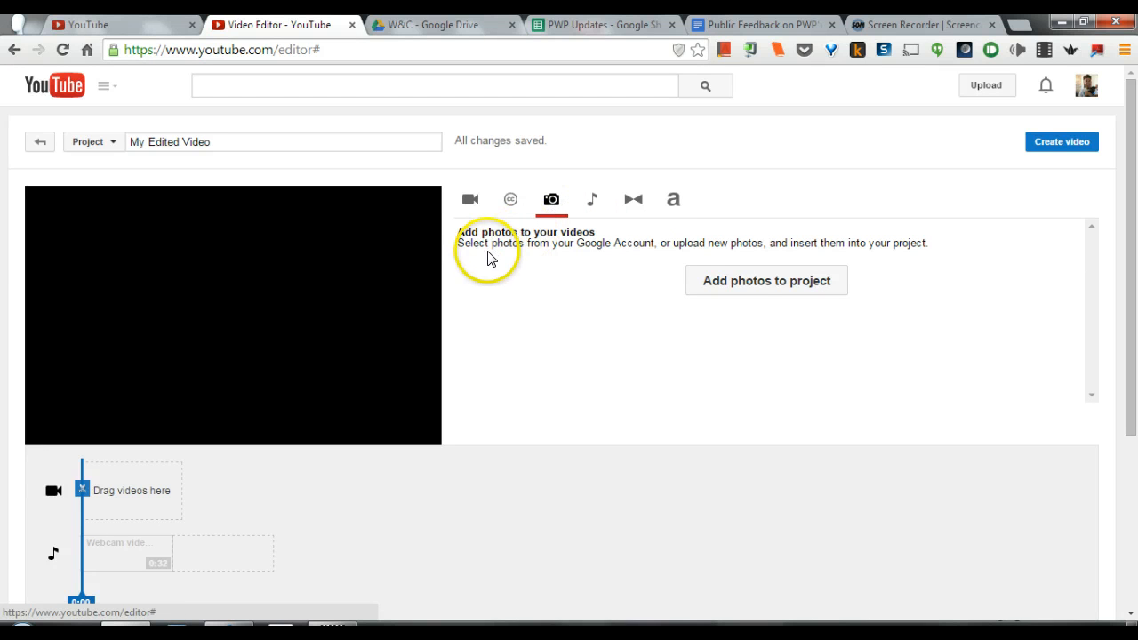
left_click_drag(711, 243, 925, 249)
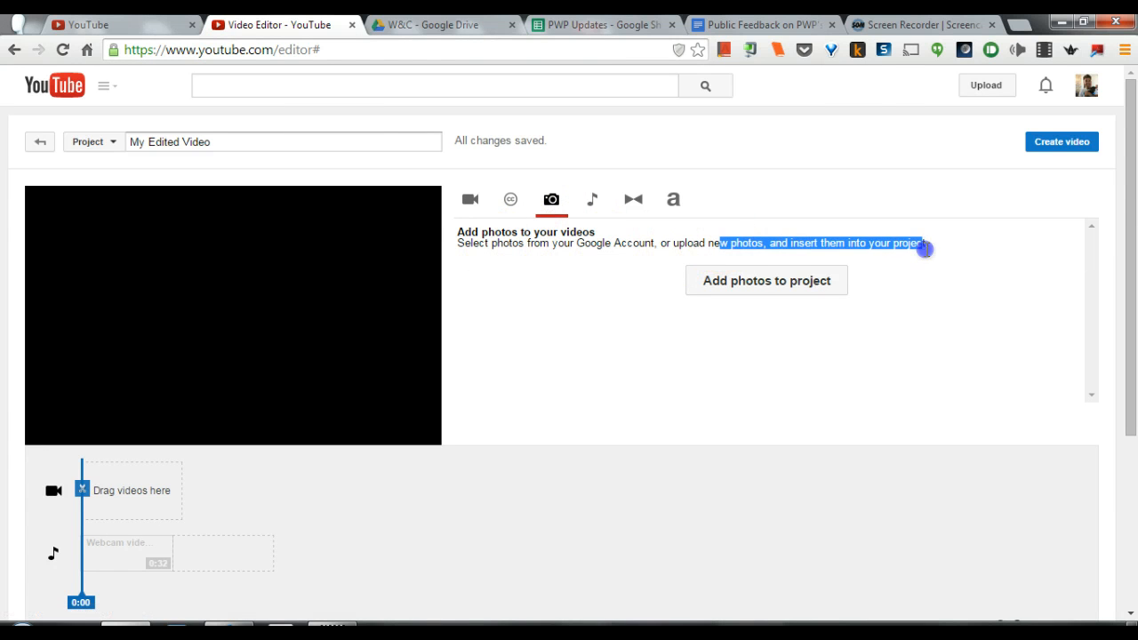
left_click(925, 249)
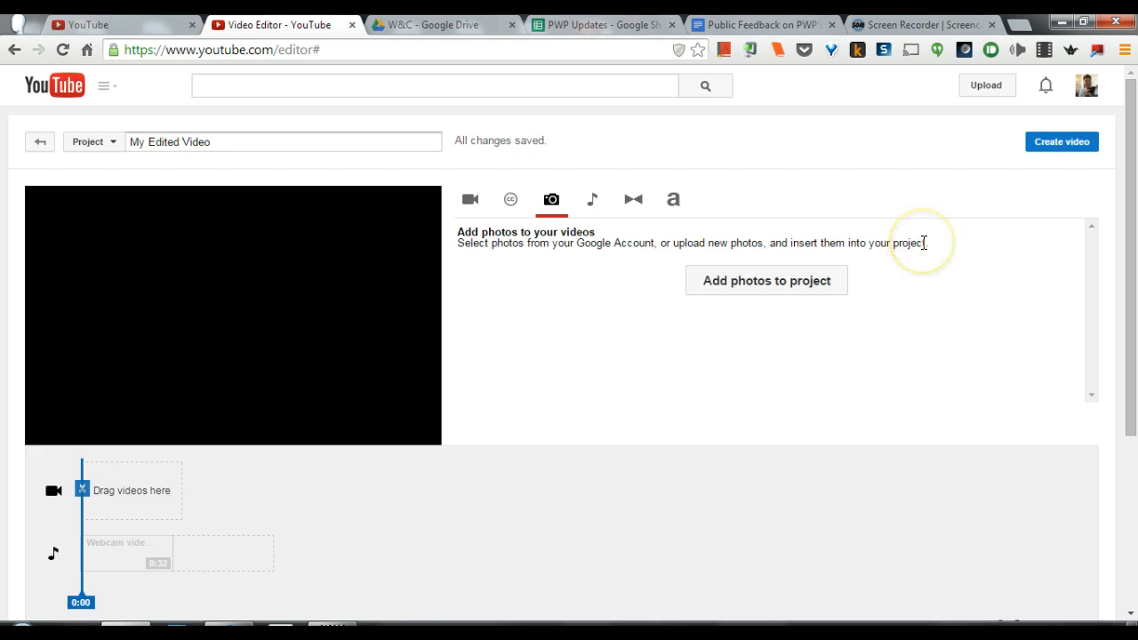
left_click(767, 281)
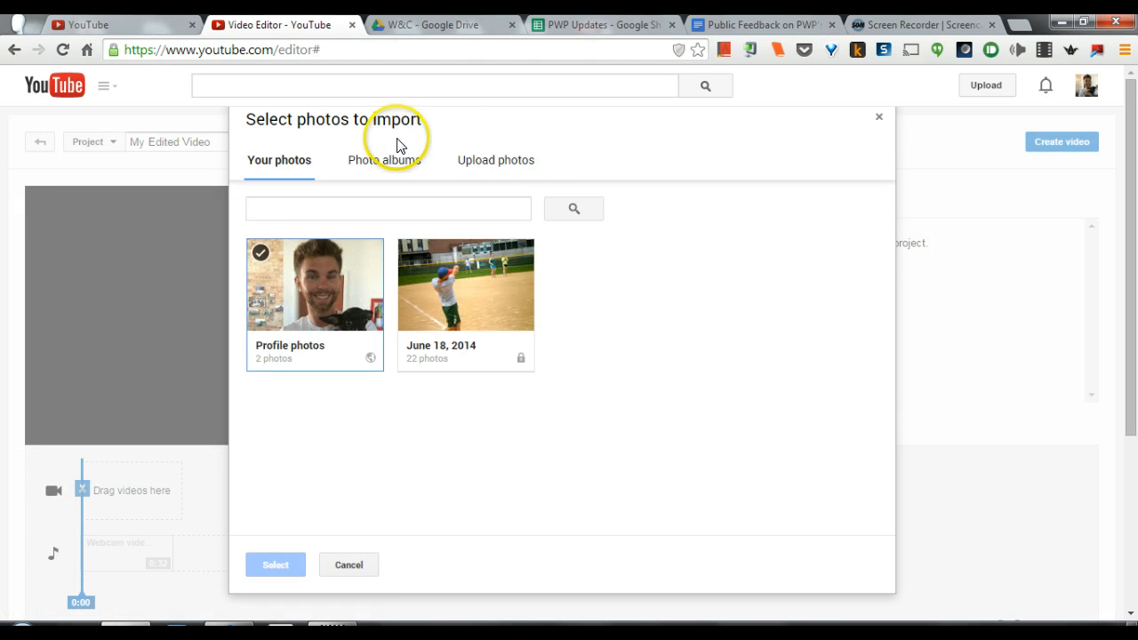
left_click(513, 169)
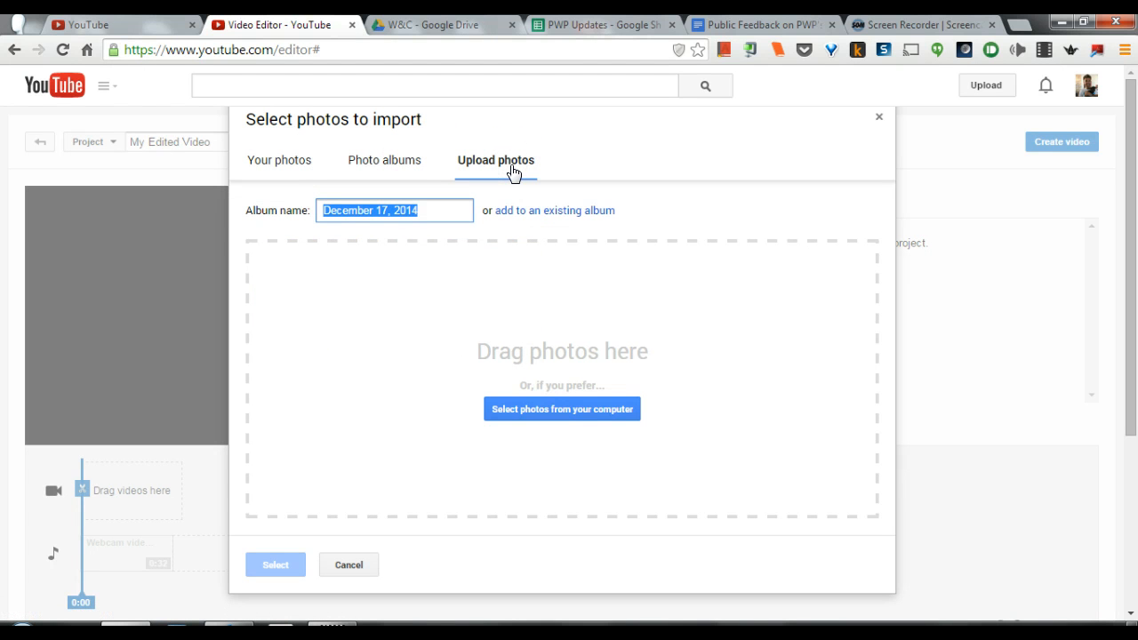
left_click(591, 408)
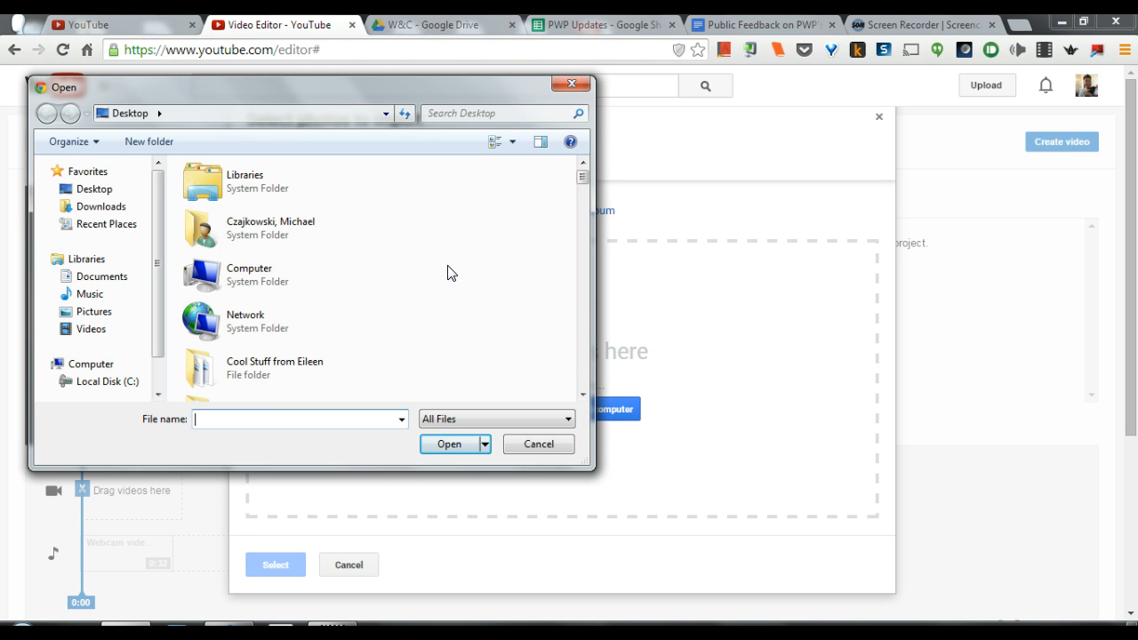
left_click(572, 84)
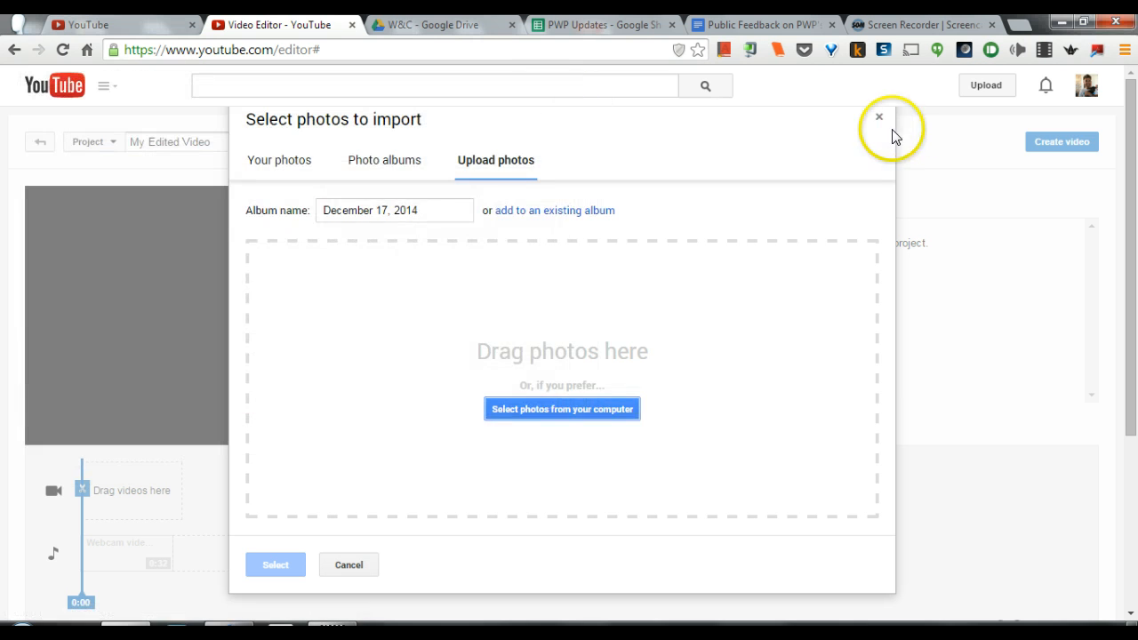
left_click(879, 117)
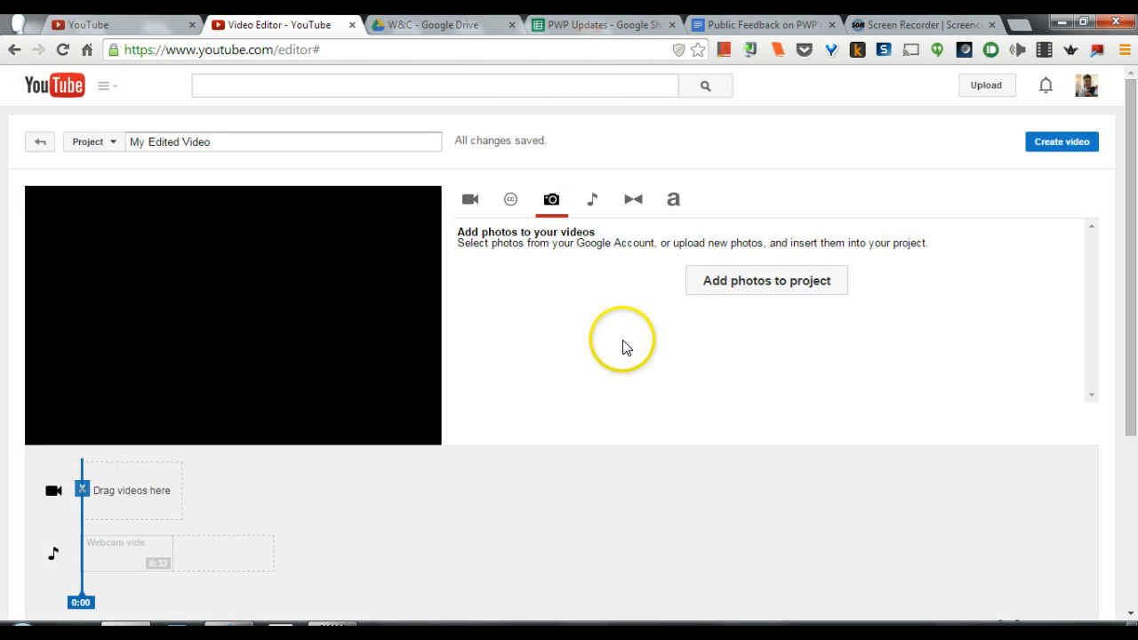
- Return to the list of uploaded videos in the editor
left_click(589, 278)
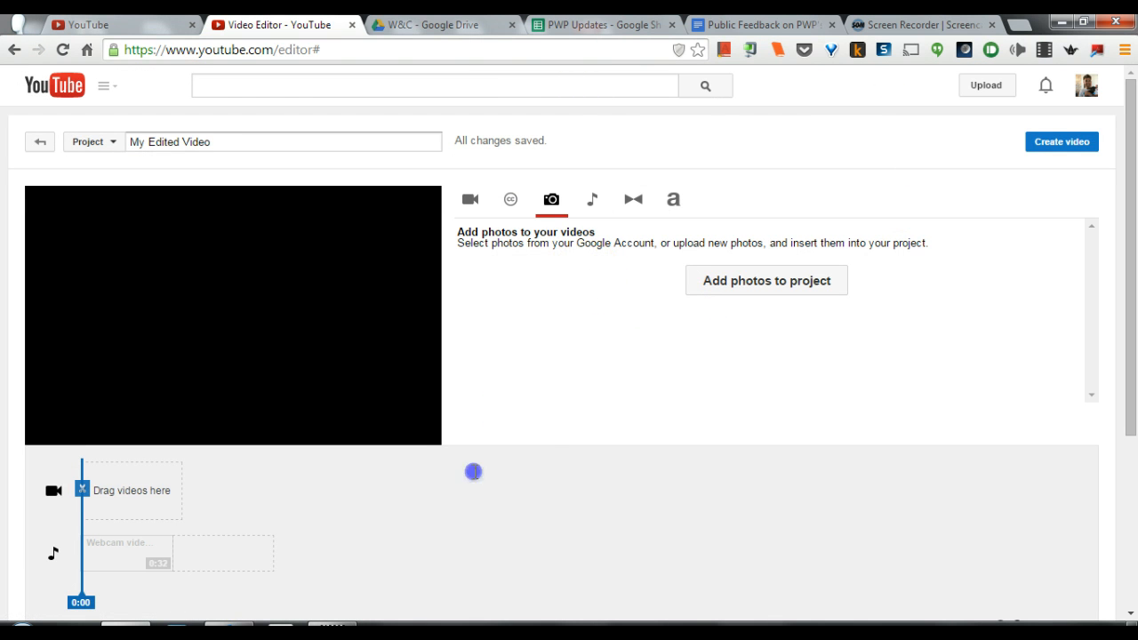
left_click_drag(472, 471, 128, 499)
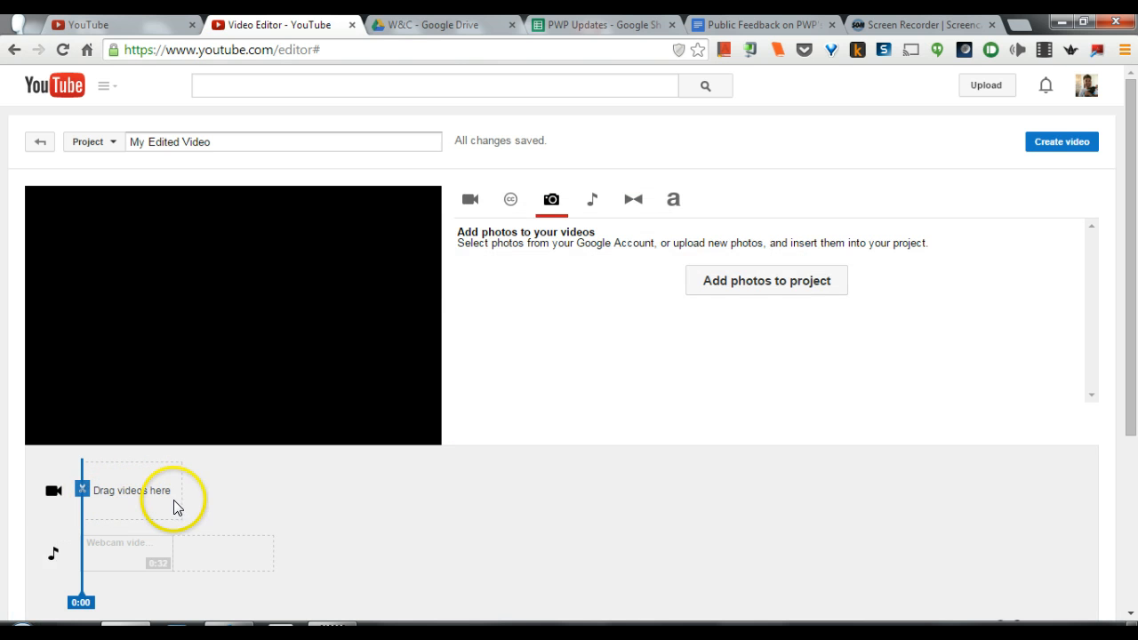
left_click(471, 200)
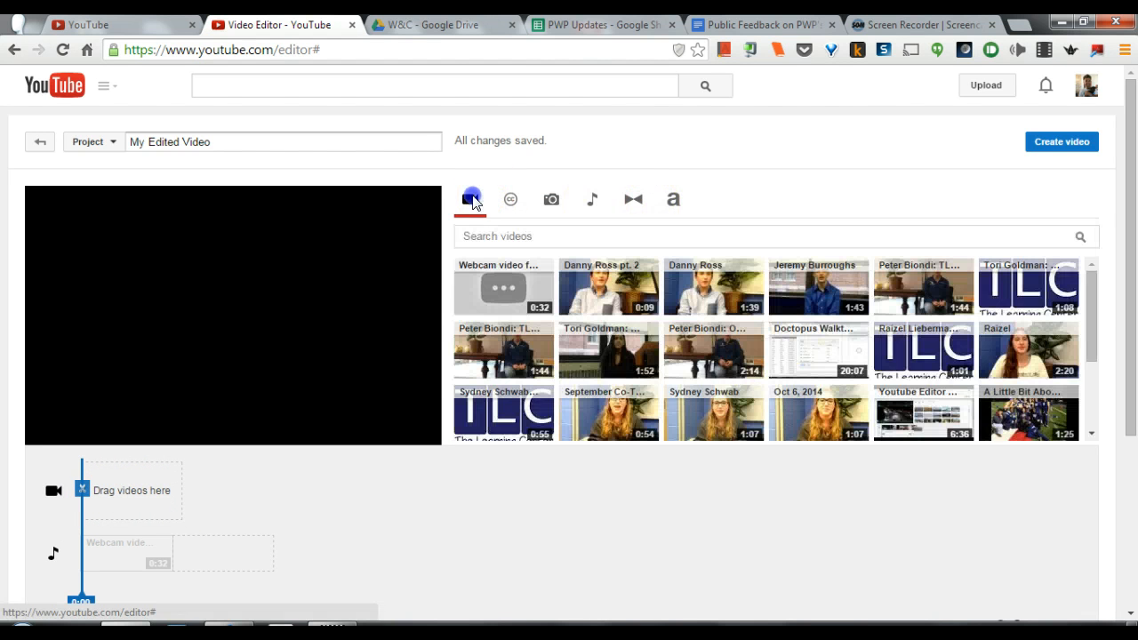
- Place the uploaded 1:25 video "A Little Bit Abo..." on the project's video track and pause its preview
left_click_drag(1092, 307, 1081, 424)
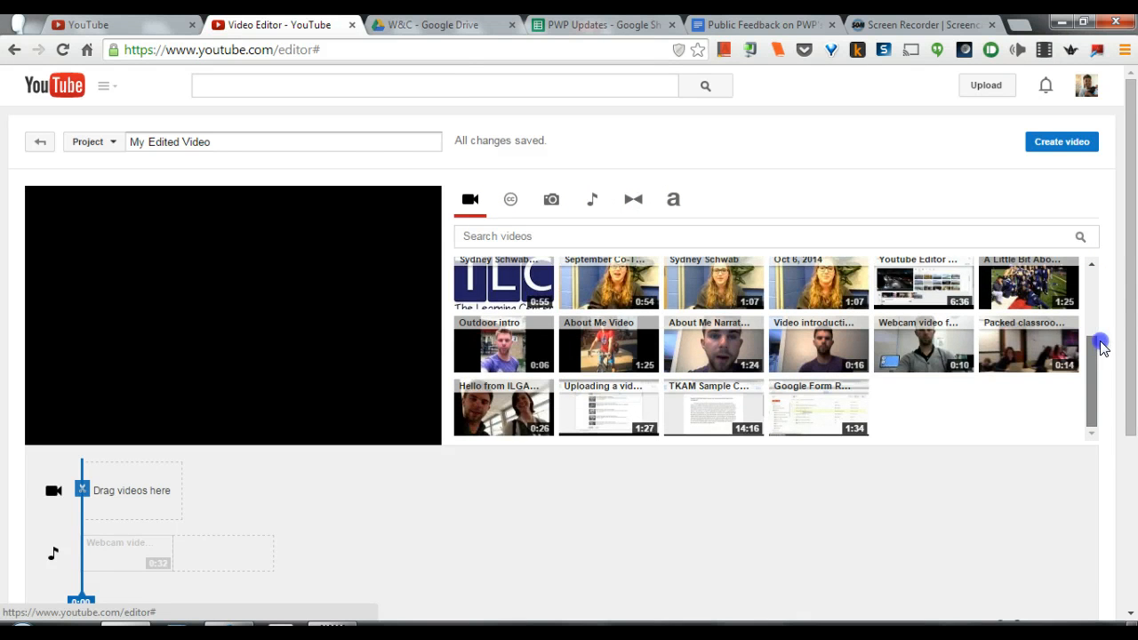
left_click_drag(1100, 345, 1091, 296)
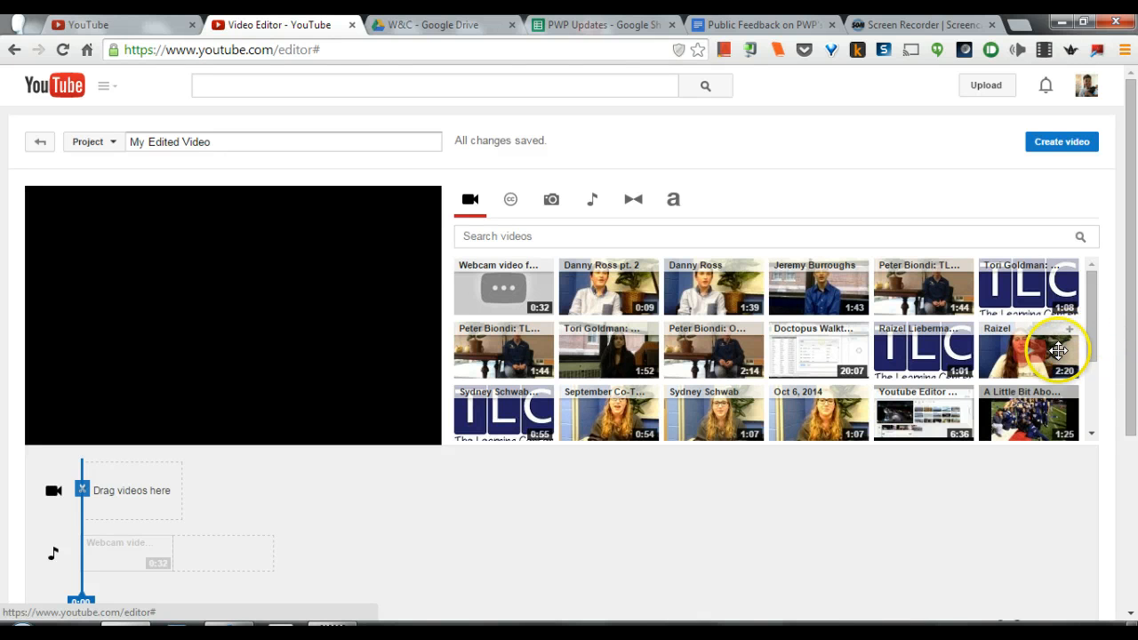
left_click_drag(1061, 424, 126, 480)
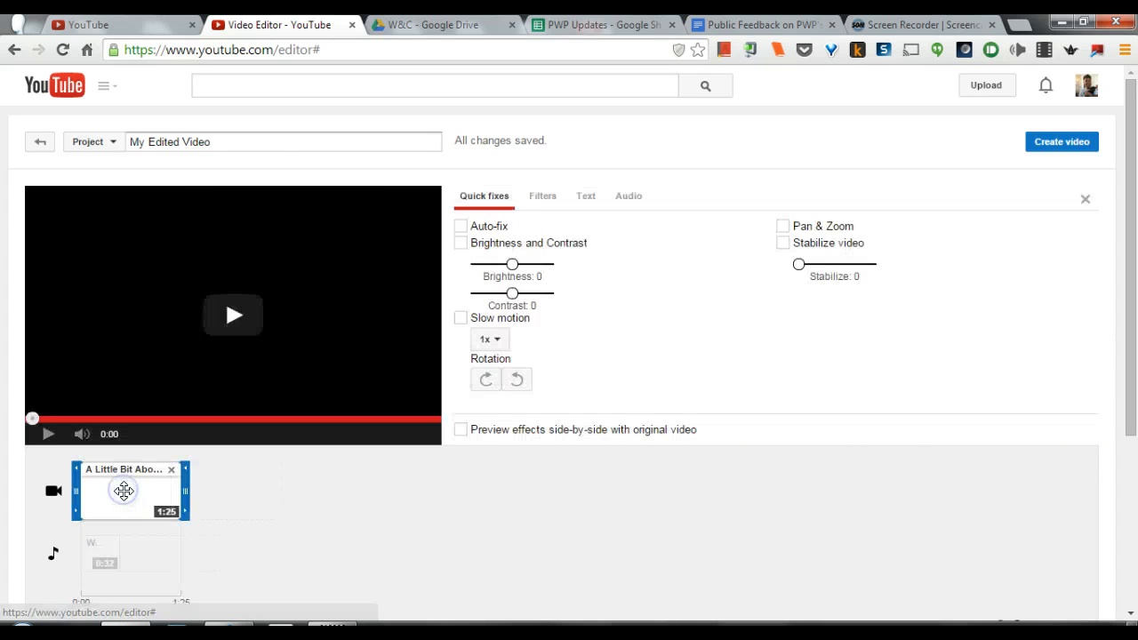
left_click(48, 435)
left_click(50, 437)
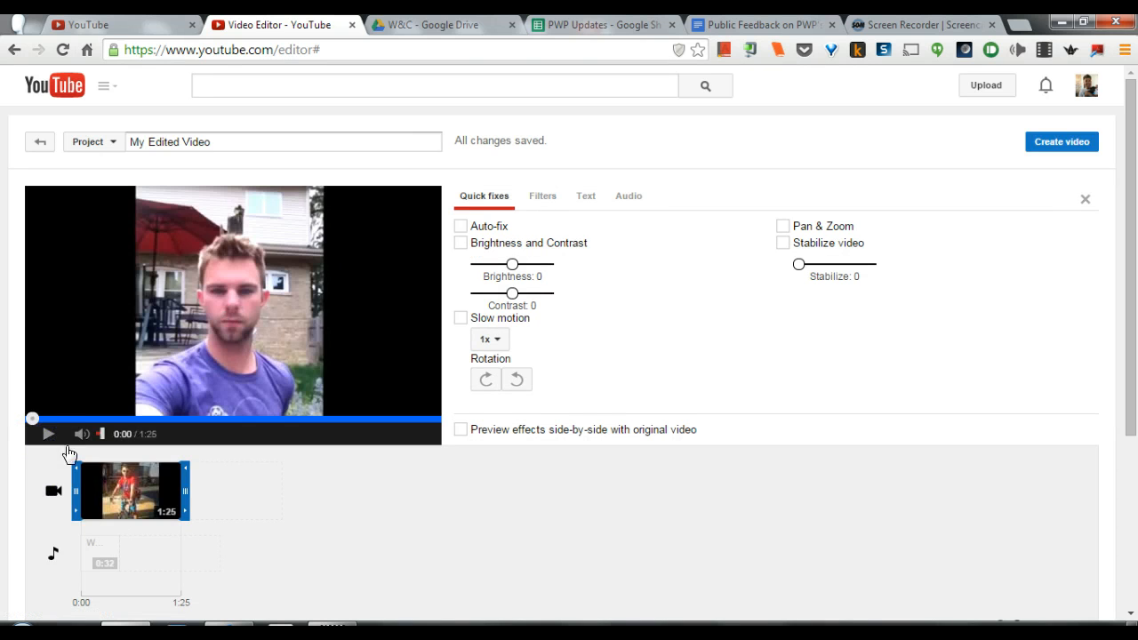
- Trim the end of the video clip so it lasts about 52 seconds
left_click_drag(75, 489, 77, 513)
left_click_drag(184, 489, 158, 519)
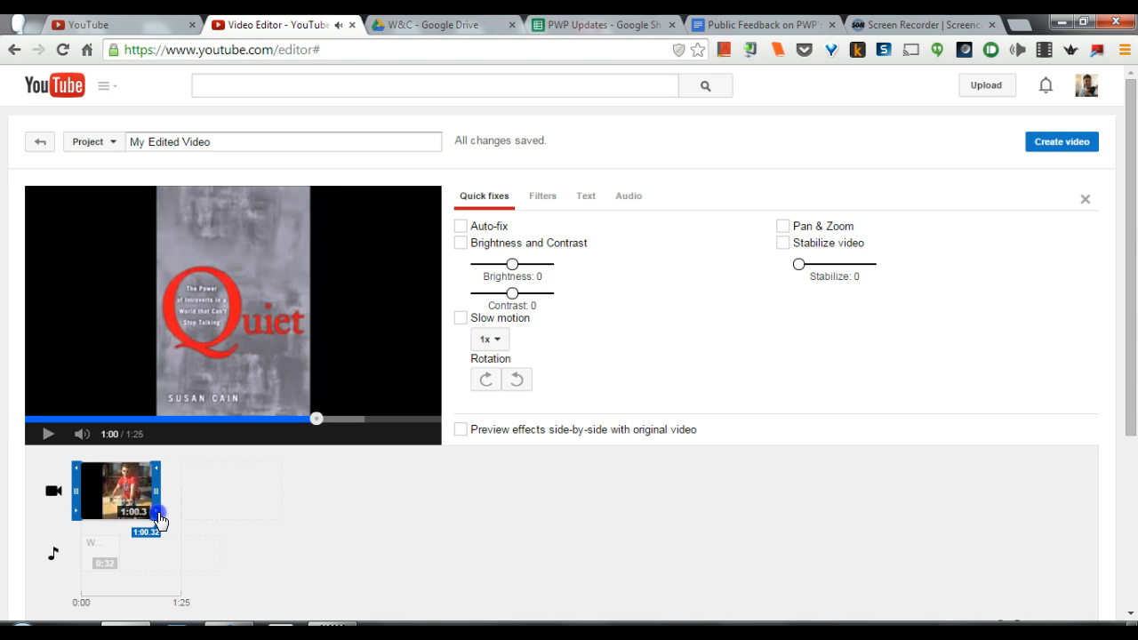
left_click_drag(159, 519, 149, 519)
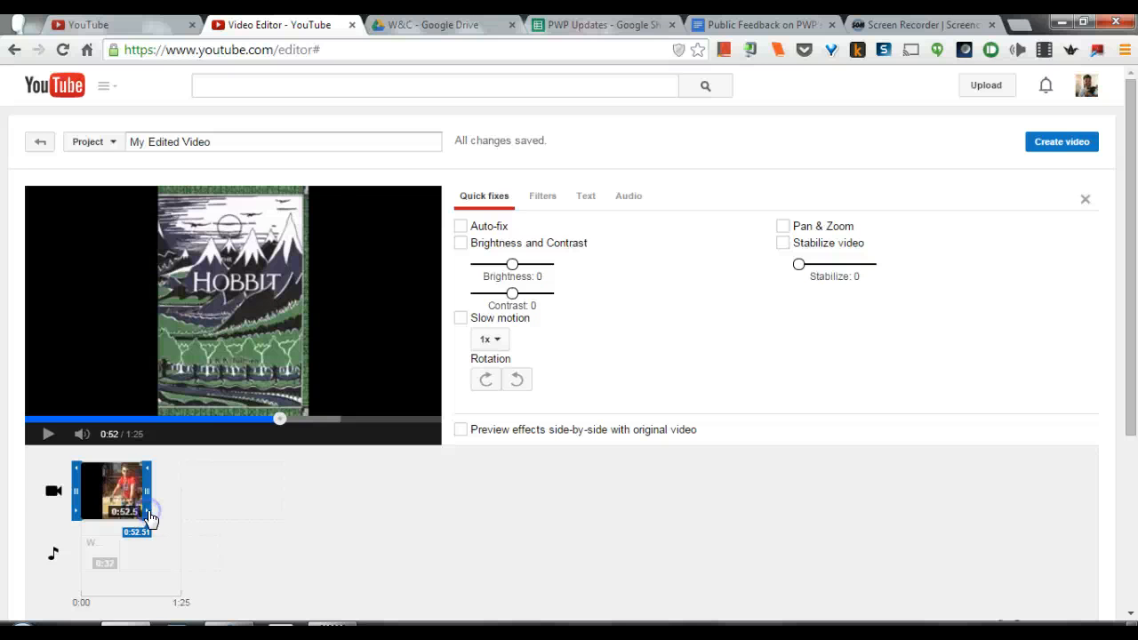
left_click_drag(149, 519, 149, 519)
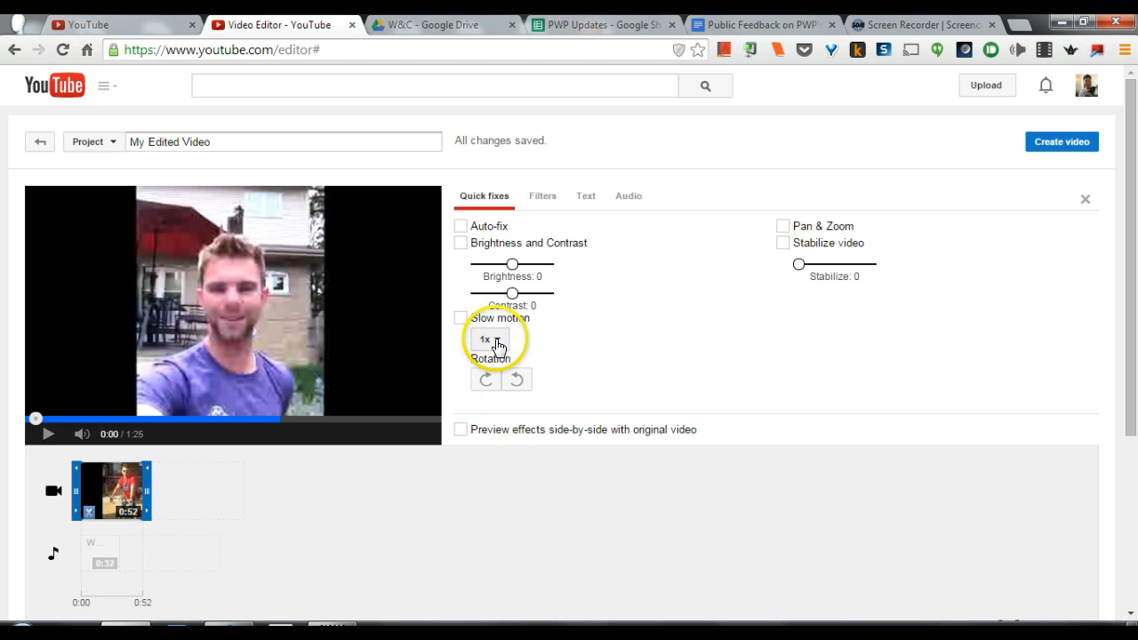
- Try the Pan & Zoom quick fix on the video clip and turn it off again
mouse_move(513, 265)
left_mouse_down()
mouse_move(548, 262)
mouse_move(503, 272)
mouse_move(512, 269)
left_mouse_up()
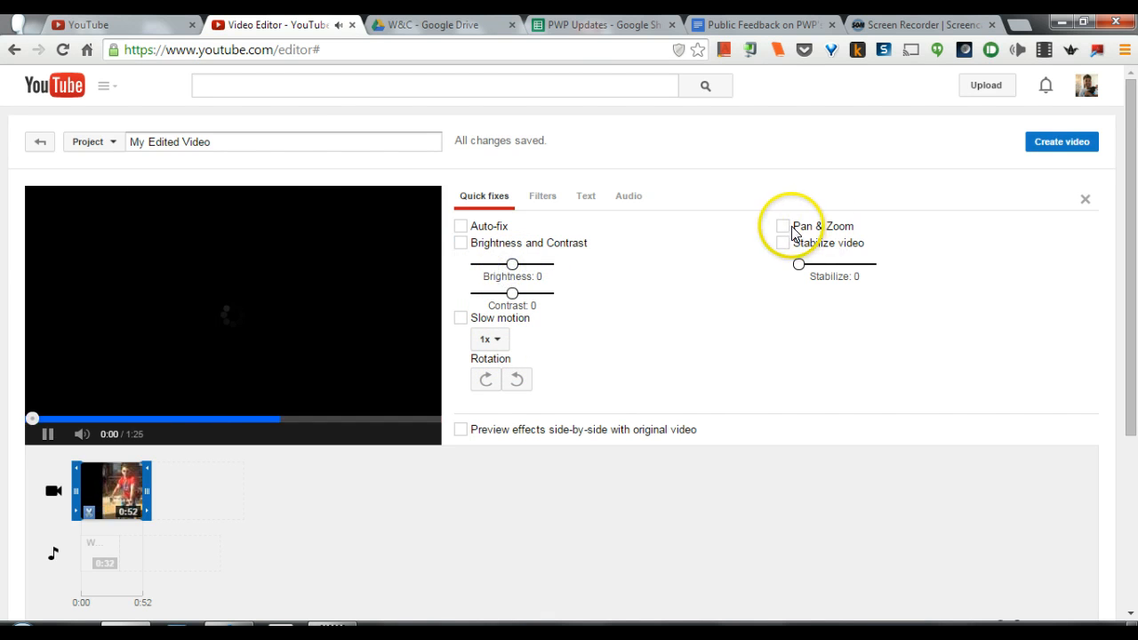
left_click(790, 230)
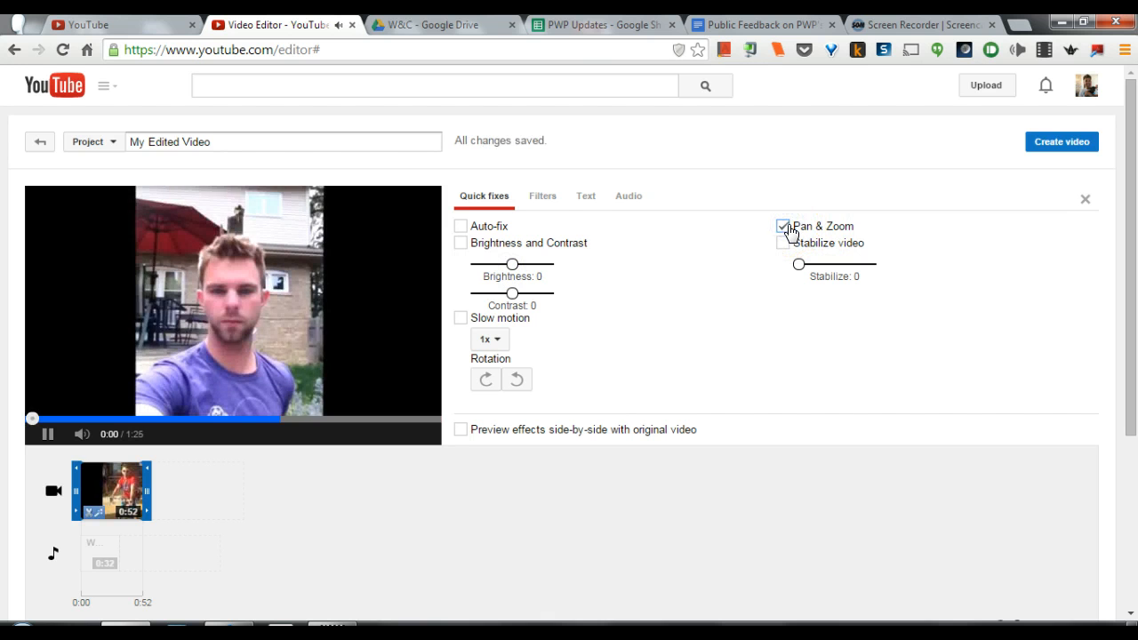
left_click(791, 230)
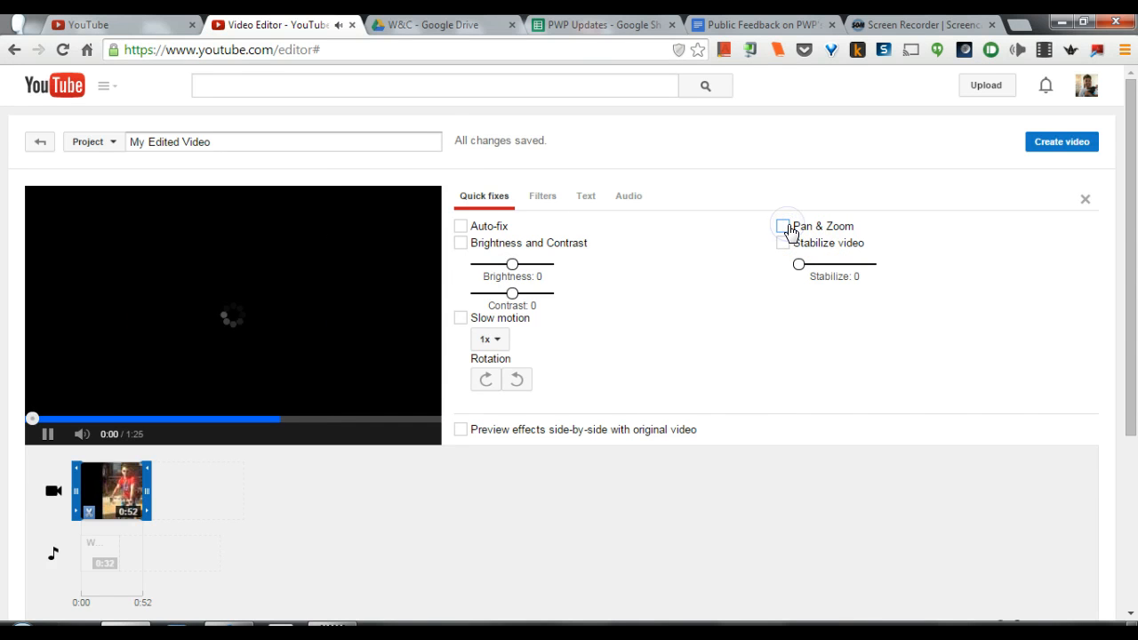
- Examine the filters and text options offered for the video clip, pausing the preview
left_click(542, 198)
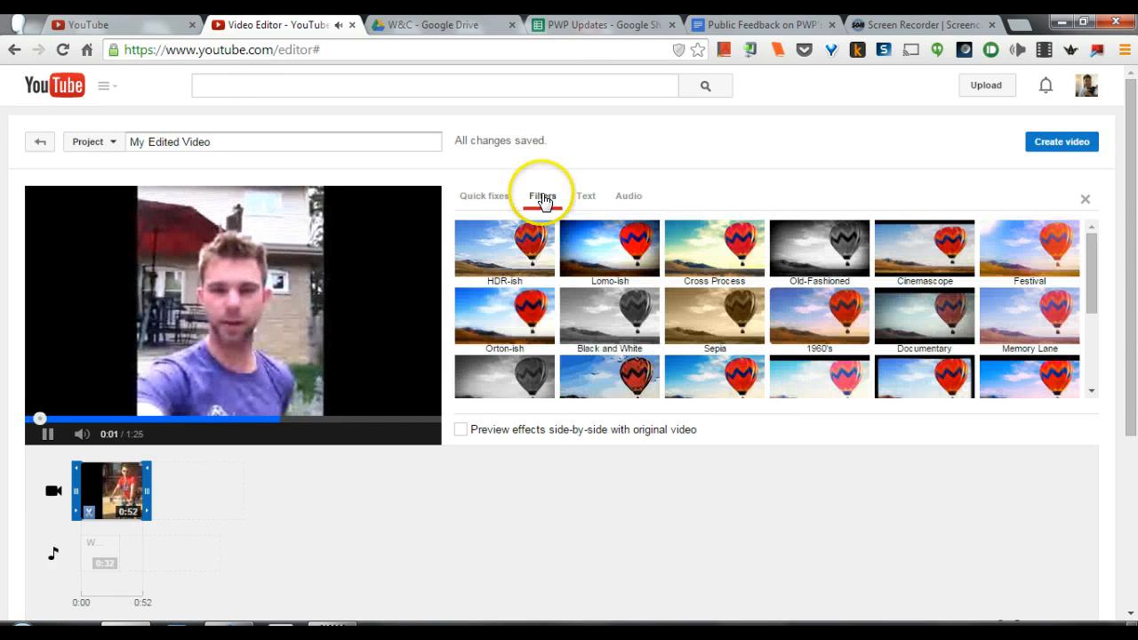
scroll(610, 305, "down", 5)
scroll(636, 498, "up", 3)
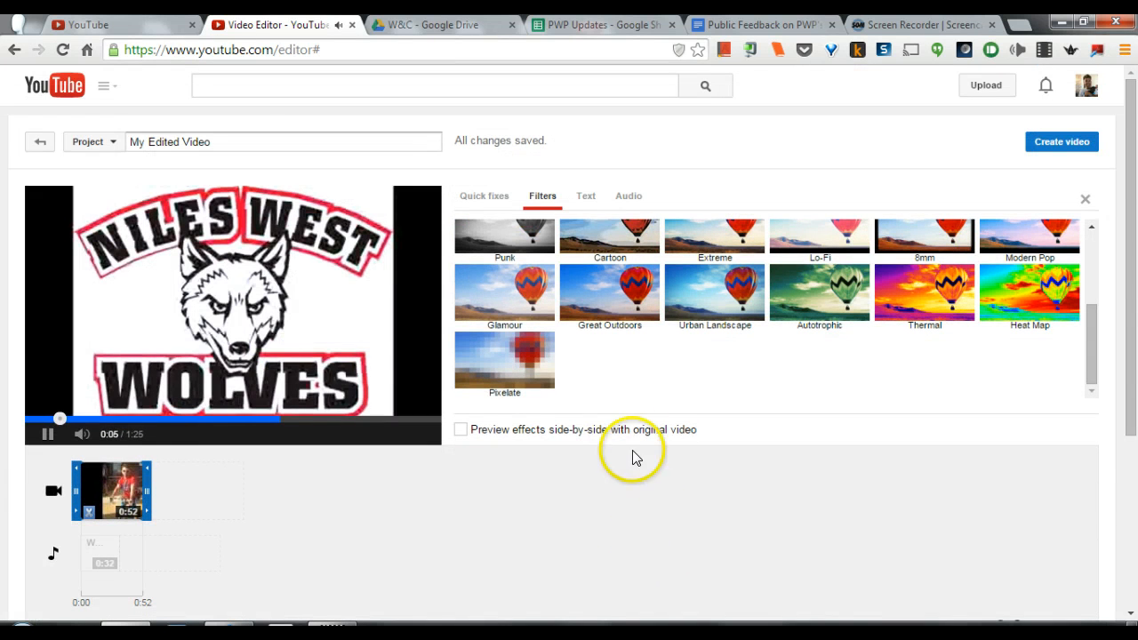
left_click(48, 434)
left_click(588, 197)
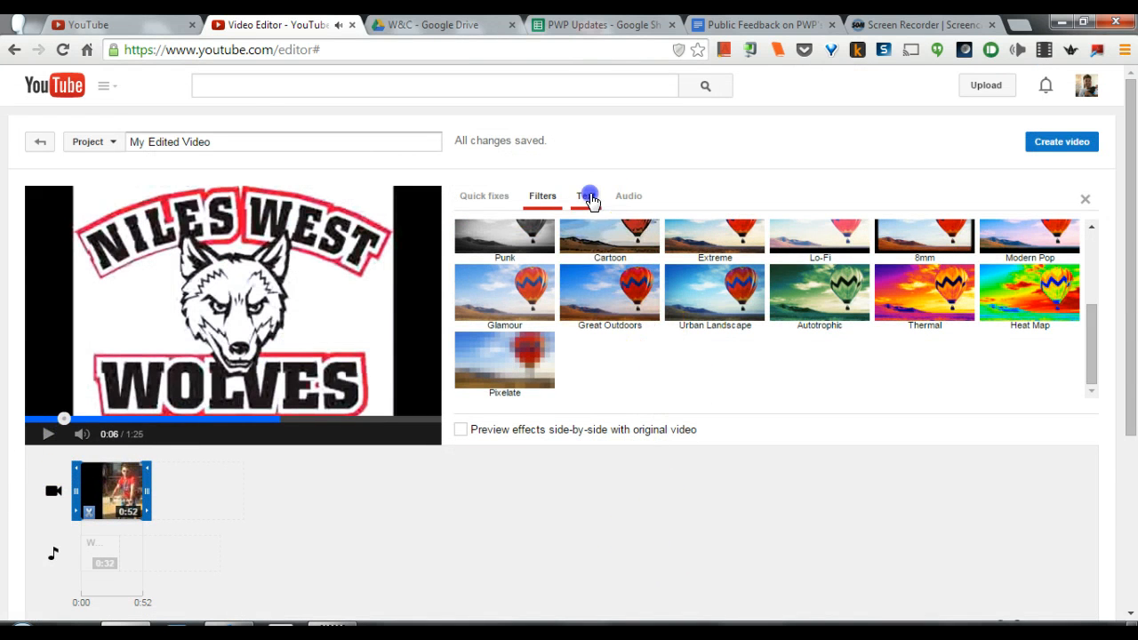
- Set the video clip's volume close to the maximum, close the clip's settings and pause the preview
left_click(623, 201)
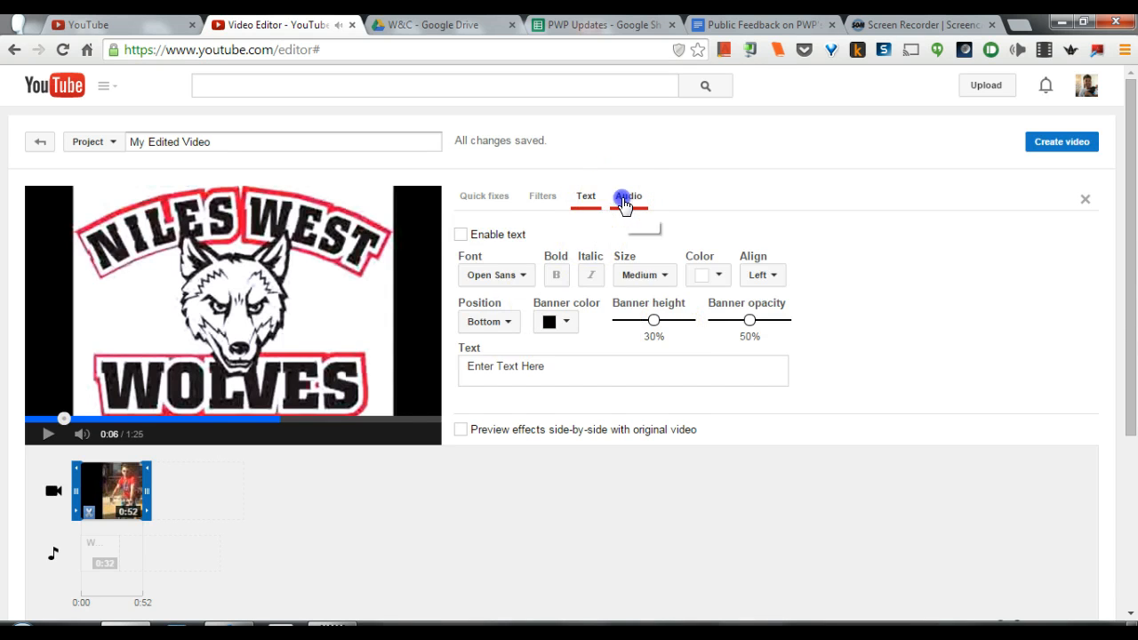
left_click(491, 244)
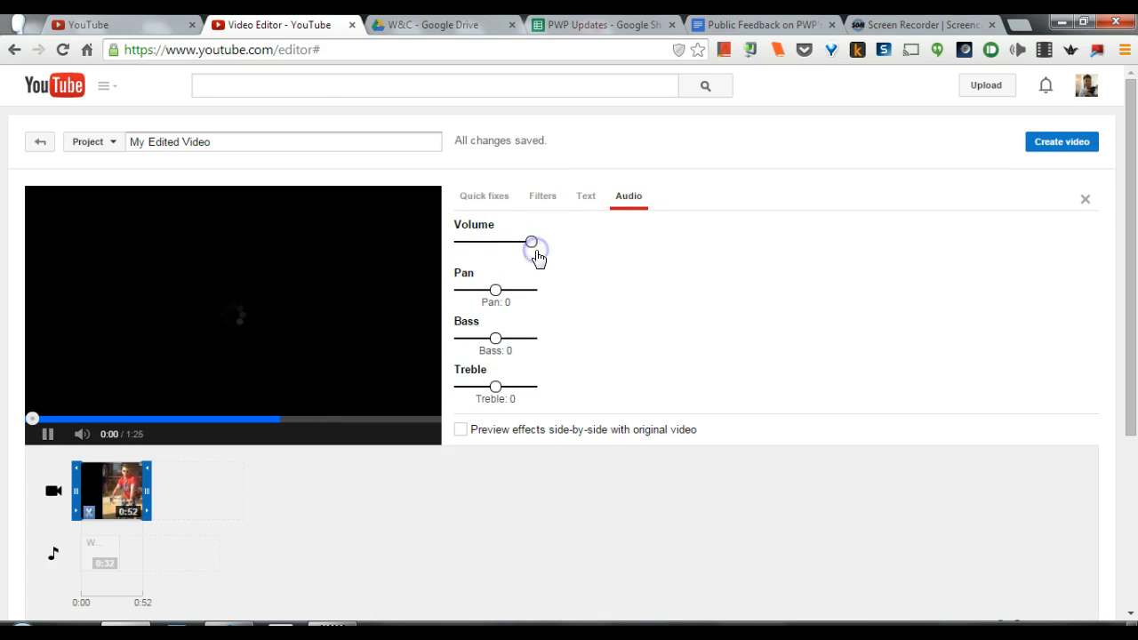
left_click(1085, 201)
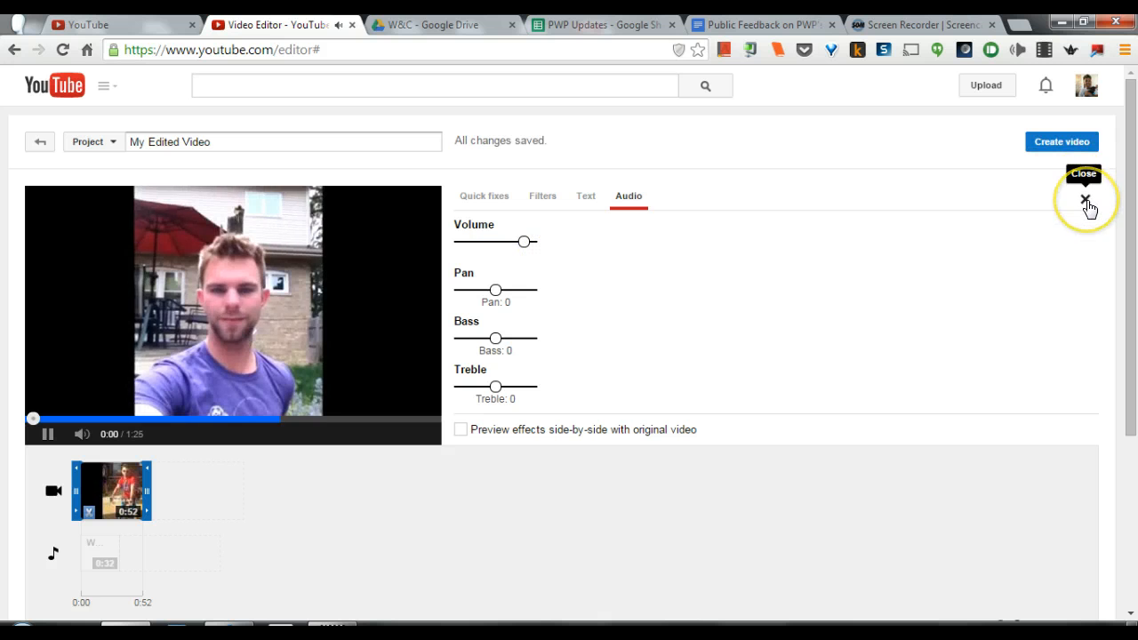
left_click(211, 394)
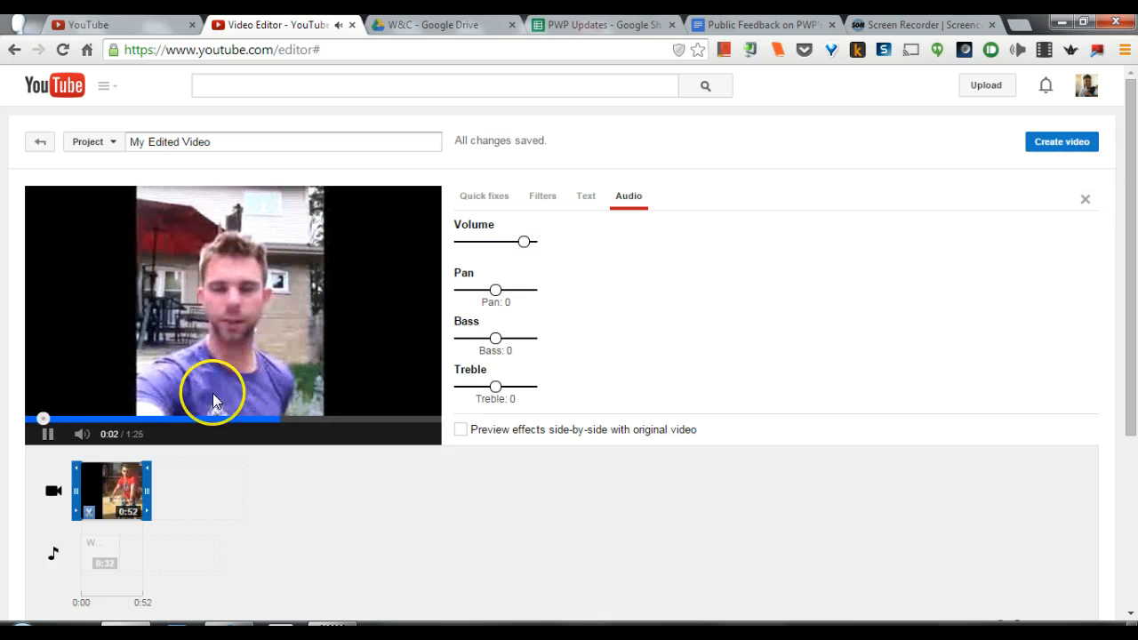
left_click(46, 432)
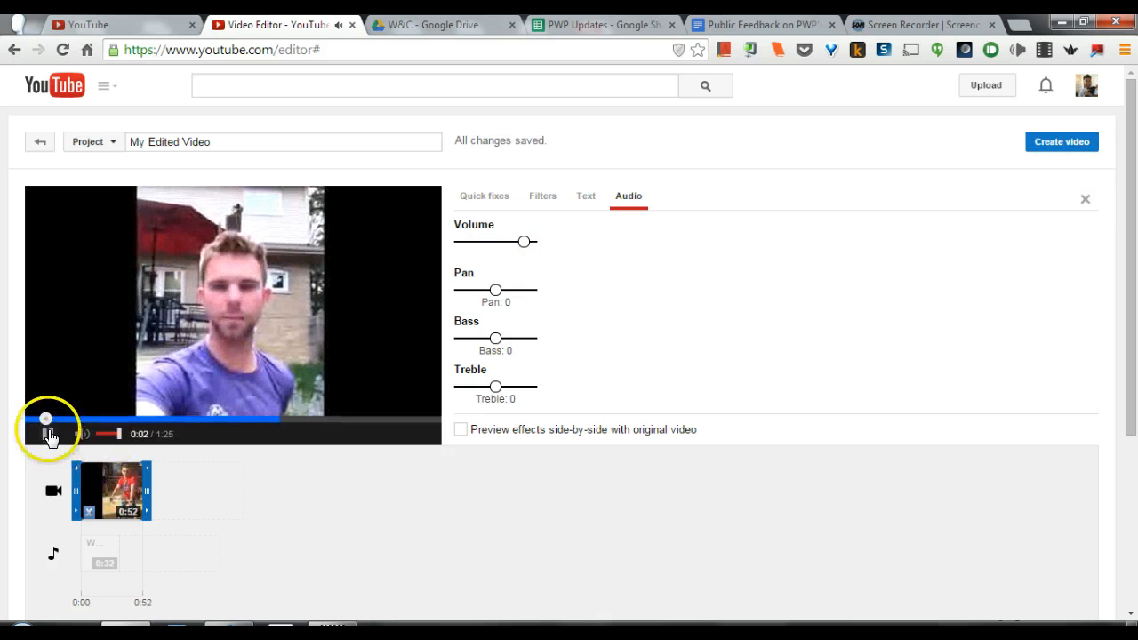
left_click(1085, 201)
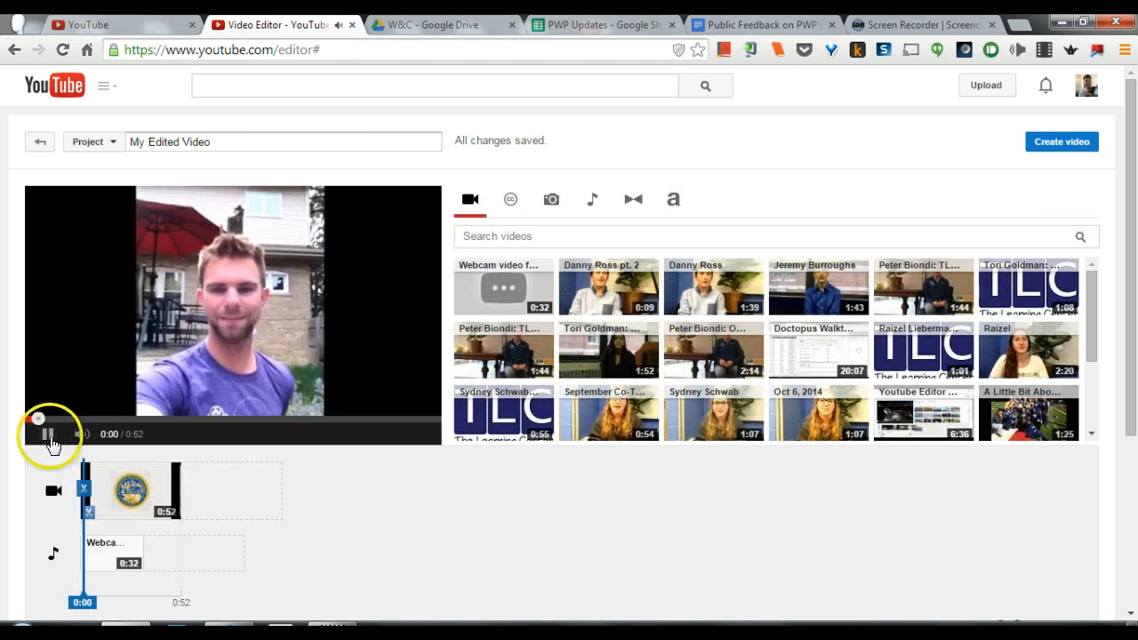
left_click(46, 433)
- Add a Centered title after the video clip and adjust its length to about 2 seconds
left_click(326, 141)
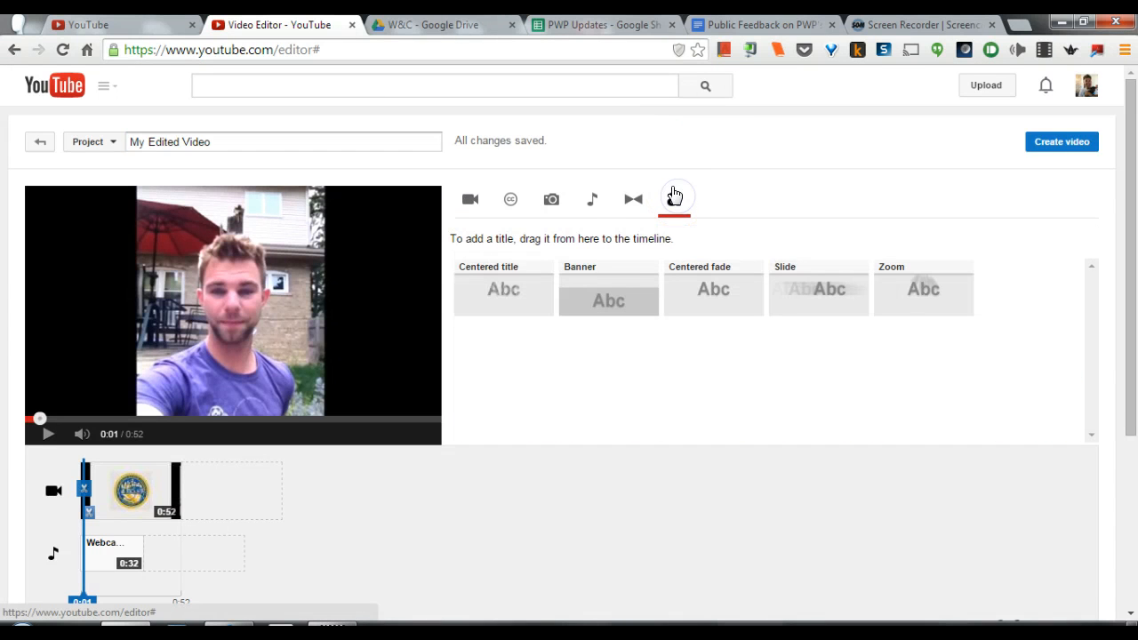
left_click_drag(494, 287, 223, 485)
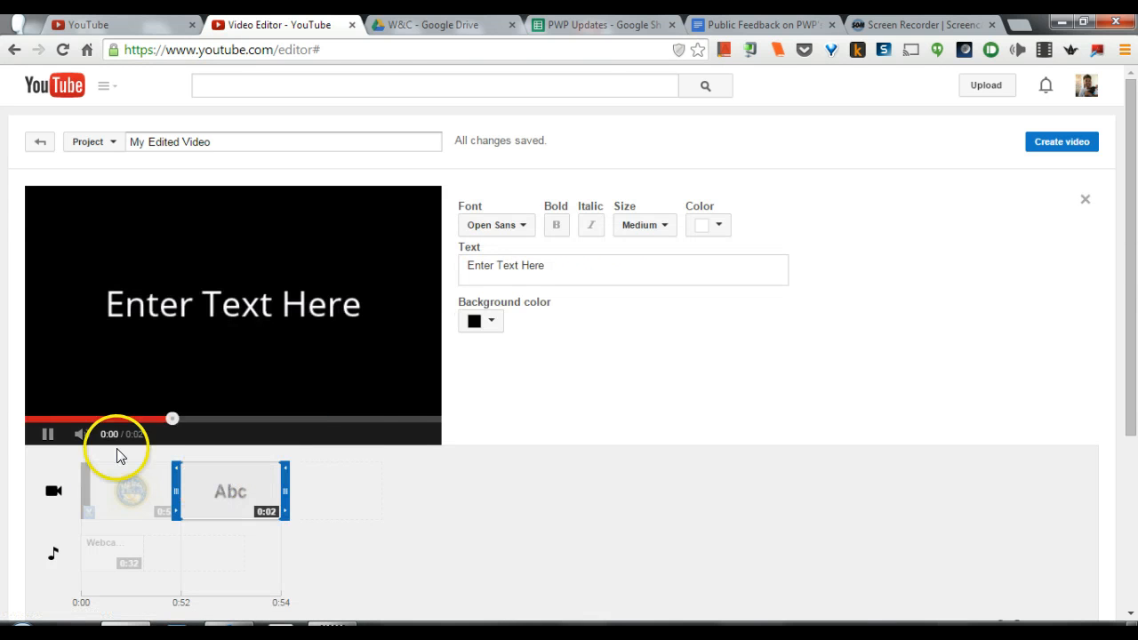
left_click(51, 435)
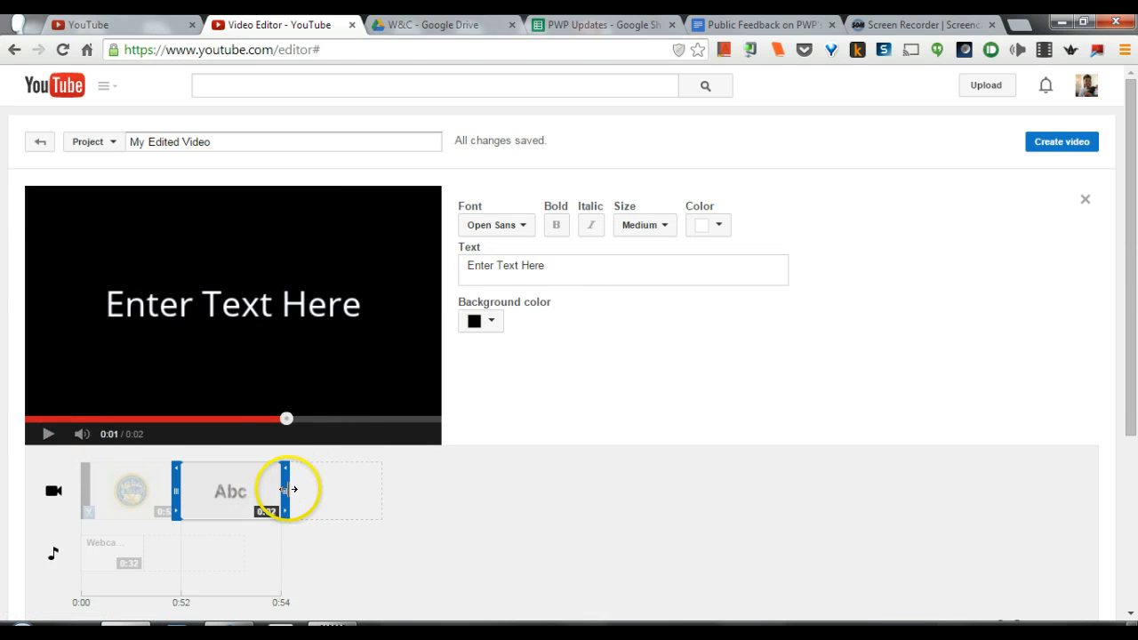
left_click_drag(286, 487, 218, 489)
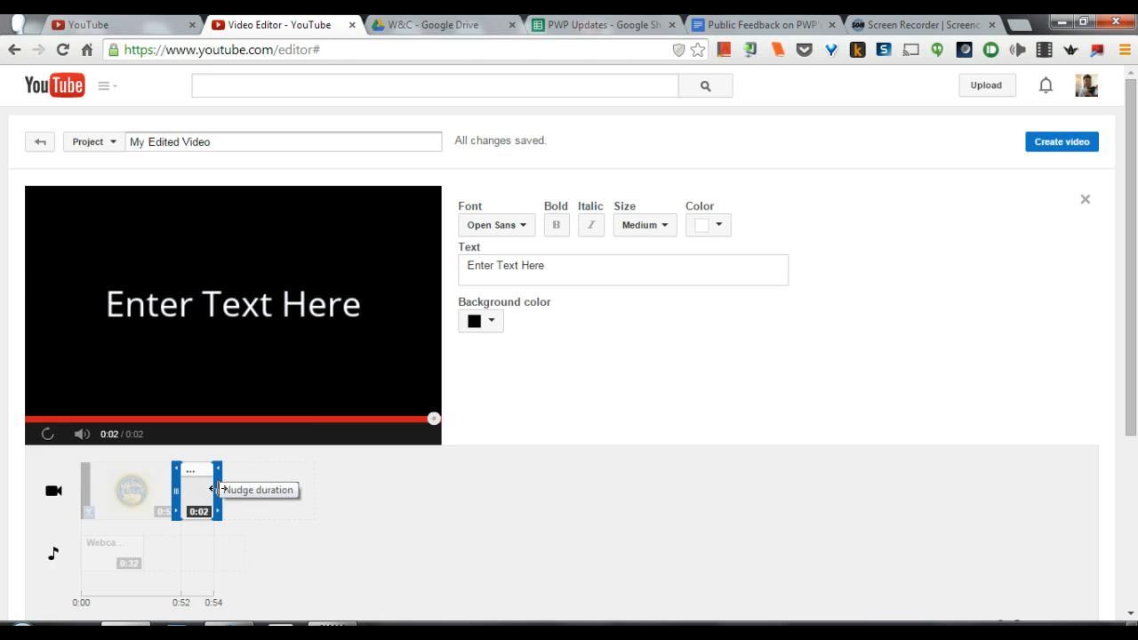
- Replace the title's text with "Type whatever you want" and set its size to Small
triple_click(545, 267)
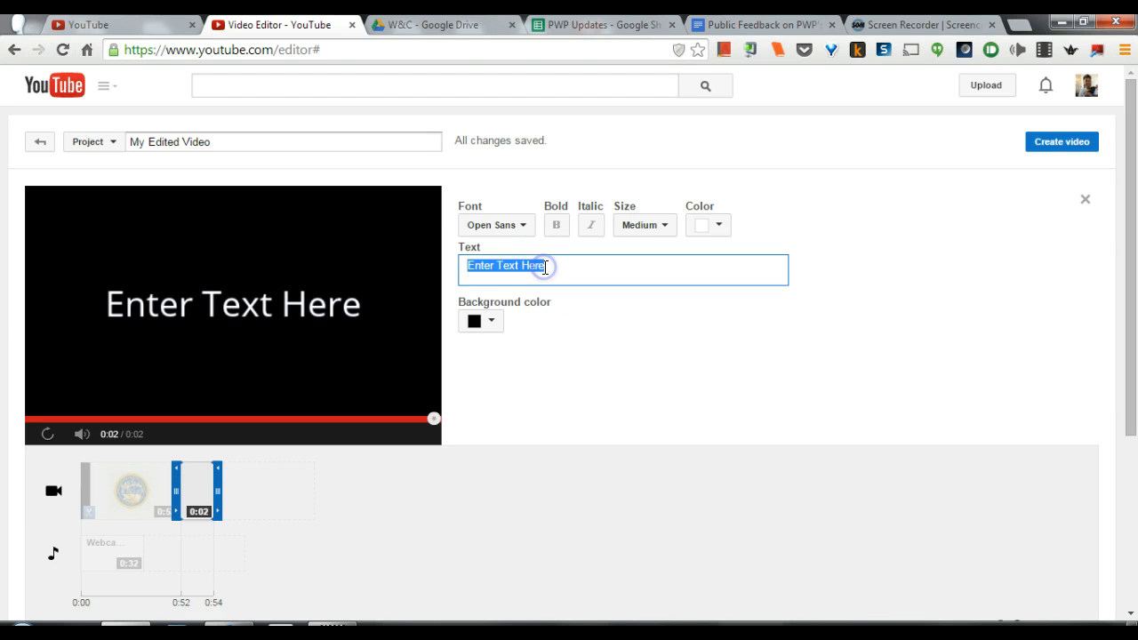
type("Type")
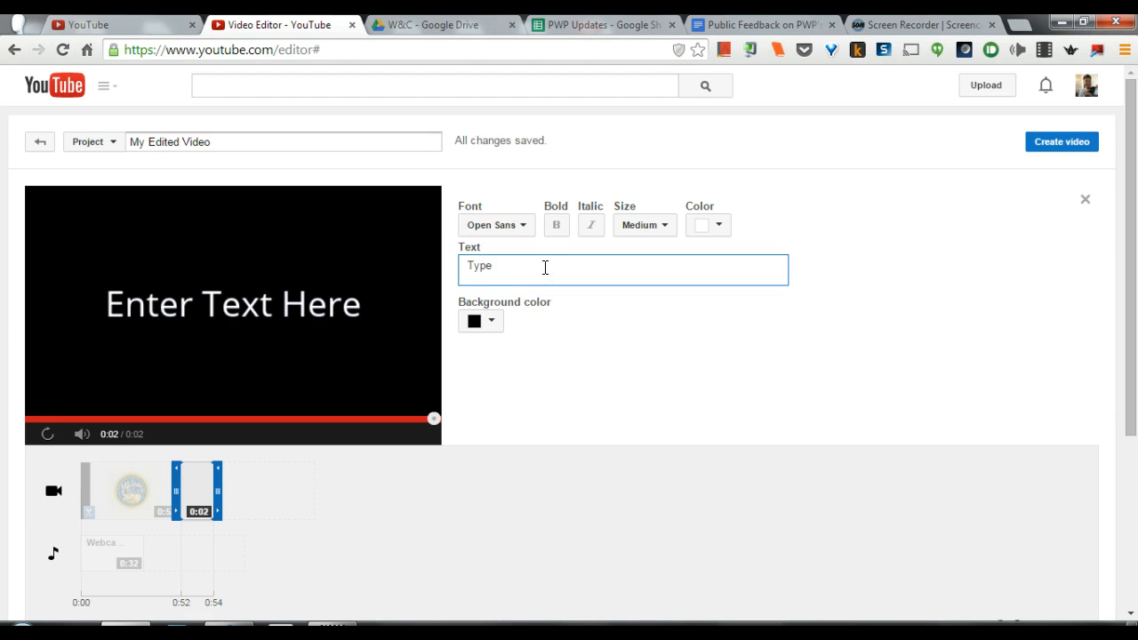
type(" whatever you wan")
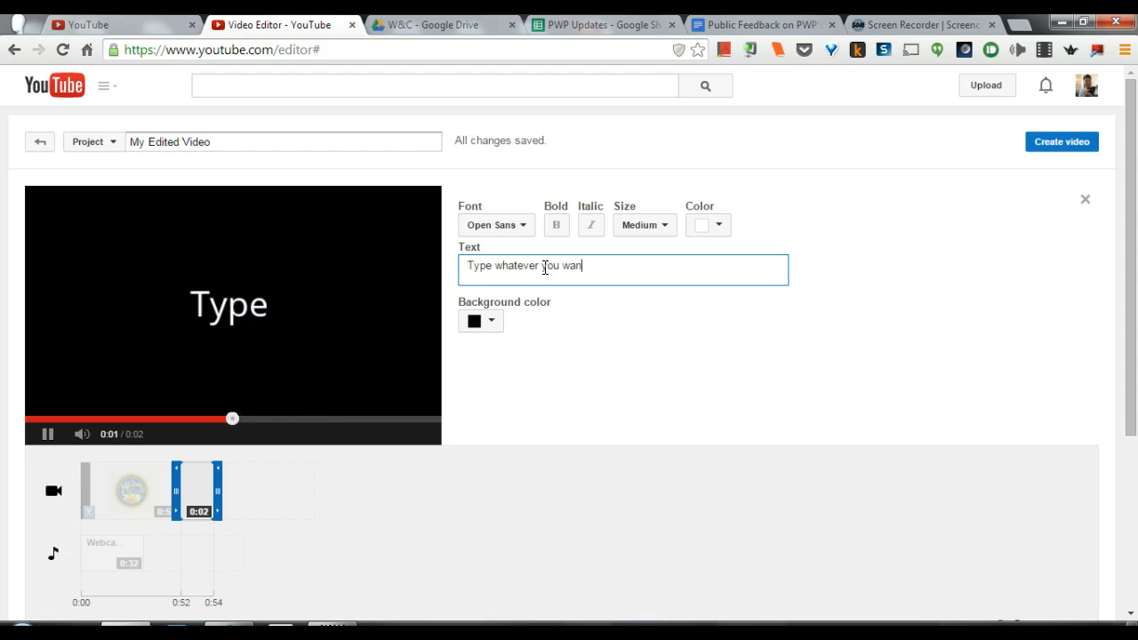
type("t")
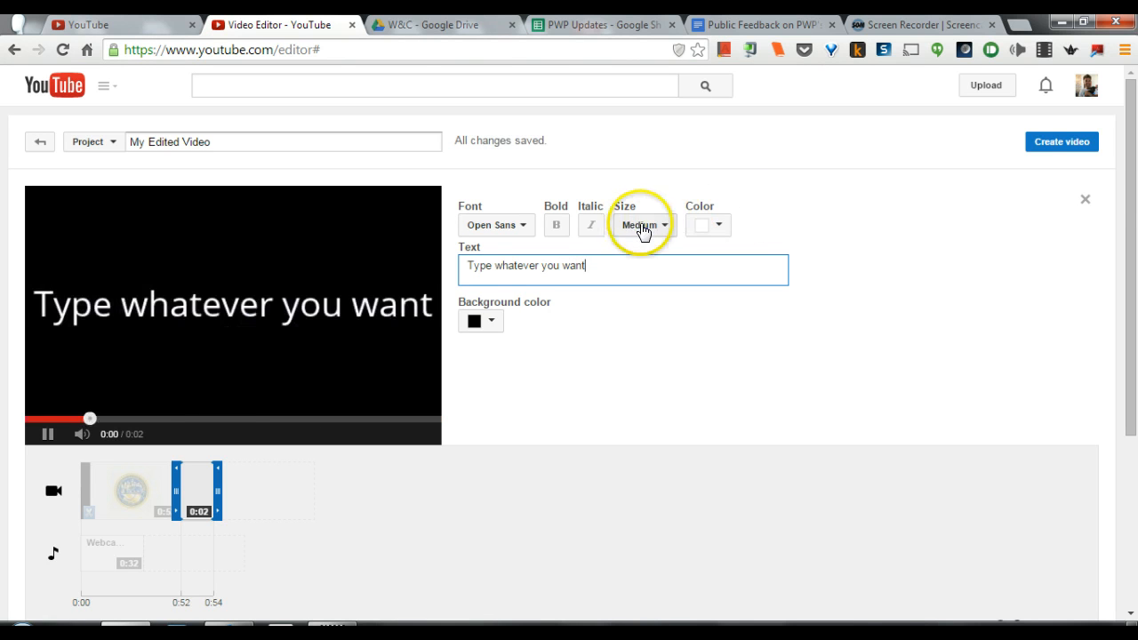
left_click(643, 230)
left_click(643, 292)
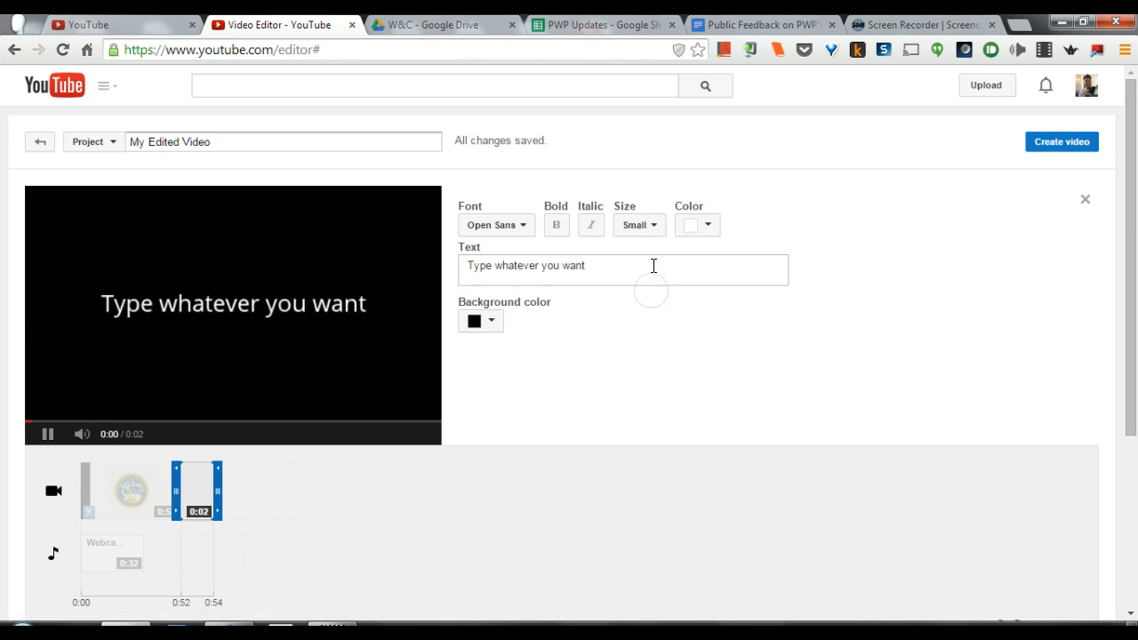
- Add a second title line reading "or anything else", close the title's settings and pause the project preview
left_click(653, 264)
key("Return")
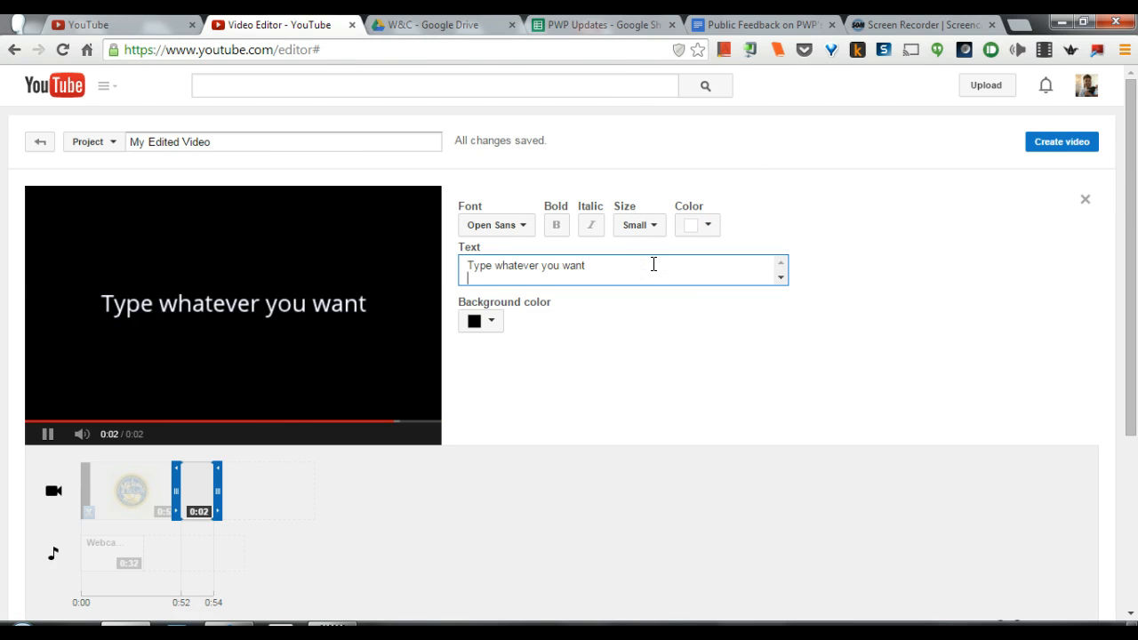
type("or anything e")
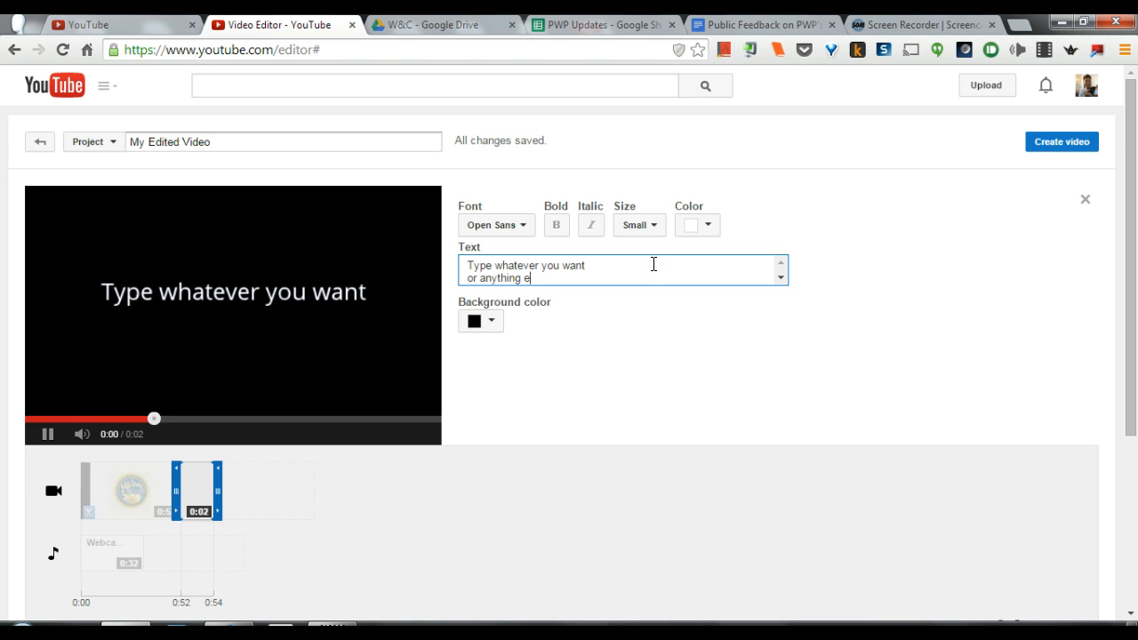
type("lse")
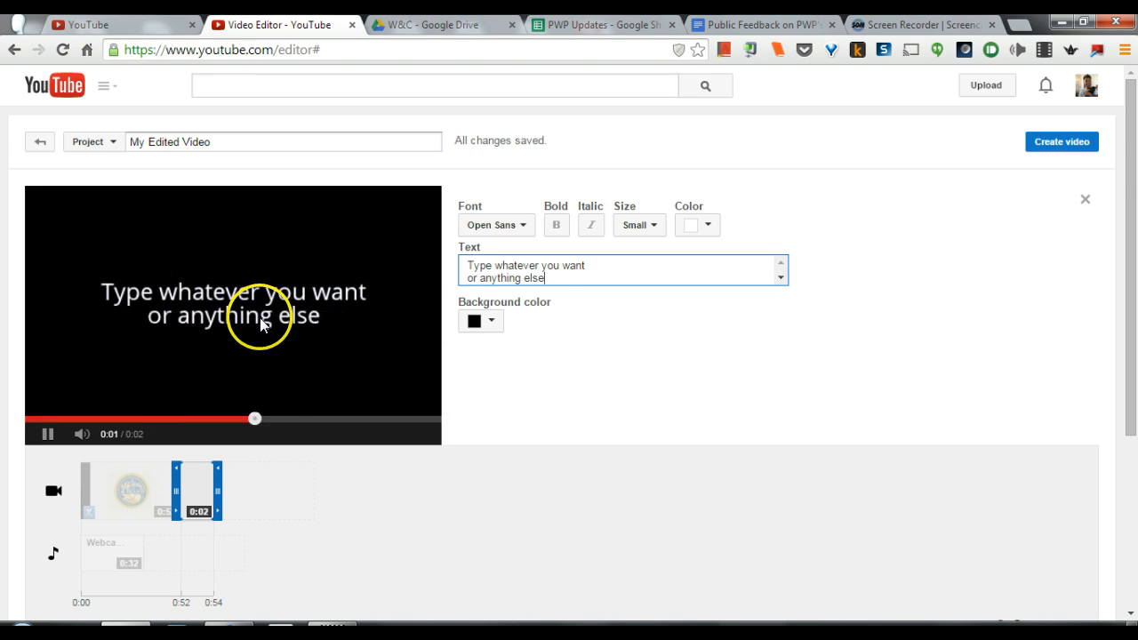
left_click(1084, 200)
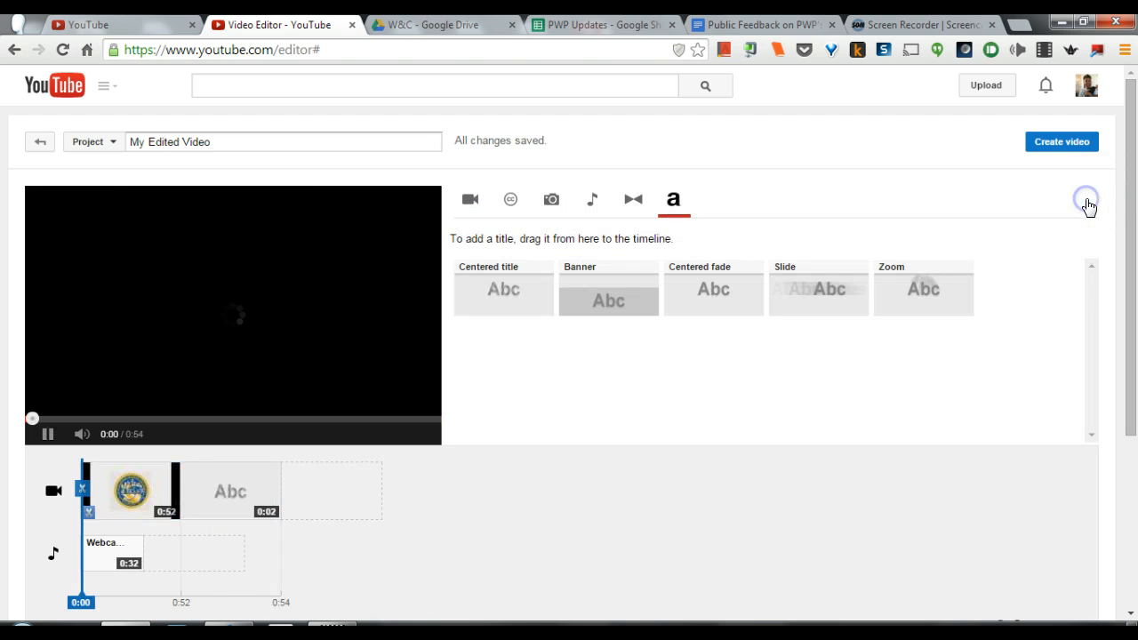
left_click(43, 433)
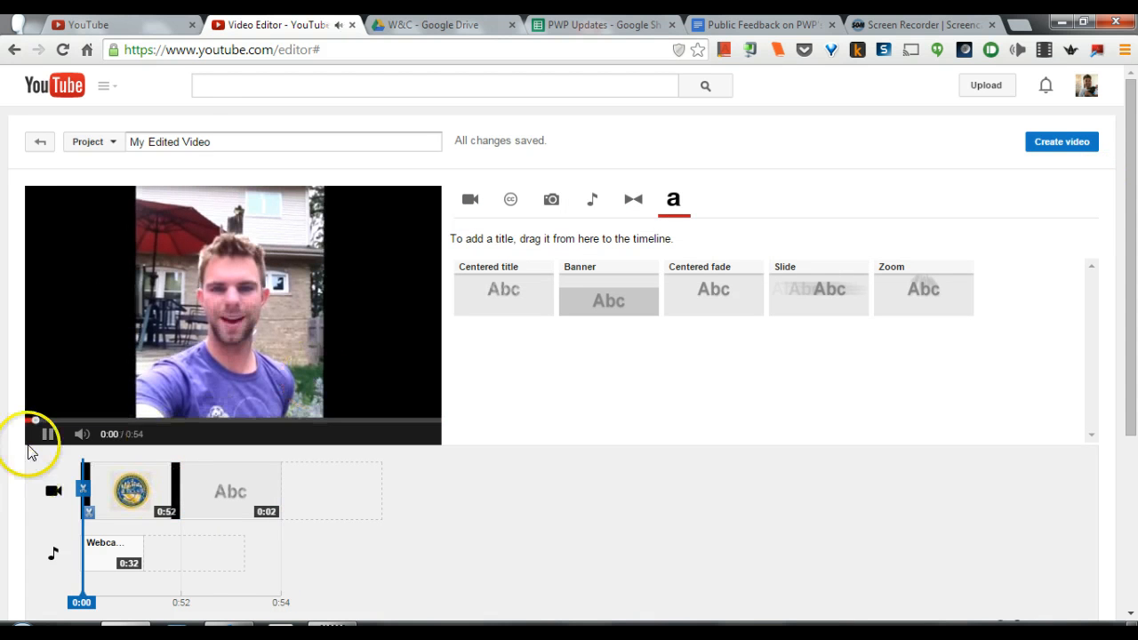
- Look through the available transitions and browse the list of audio tracks that can be added to the project
left_click(634, 207)
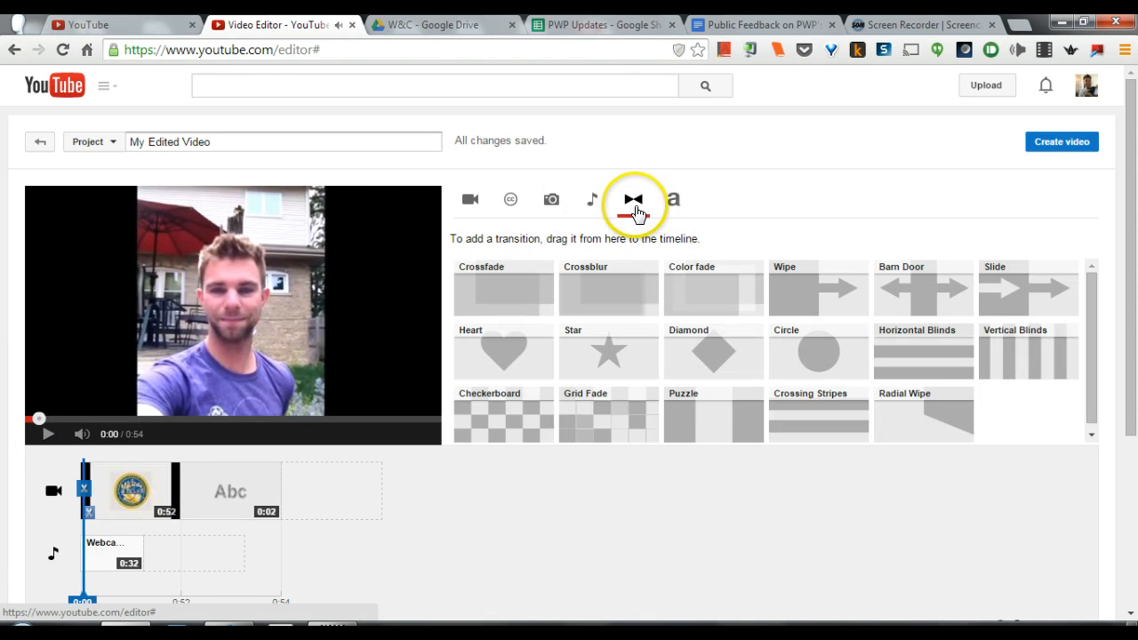
left_click_drag(1093, 345, 1093, 349)
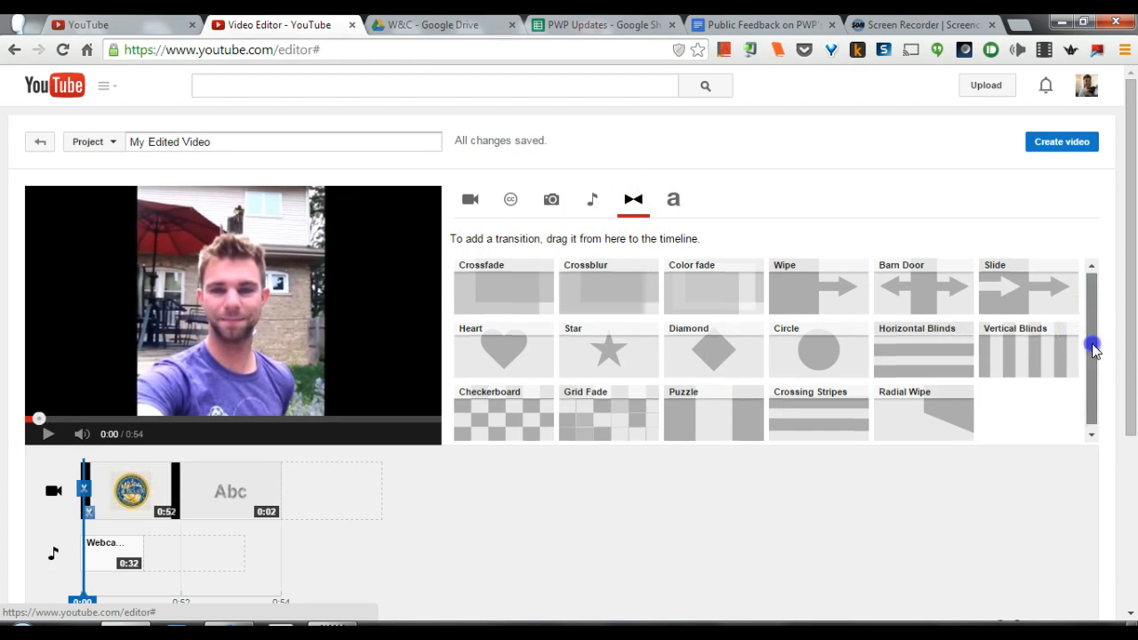
left_click(592, 199)
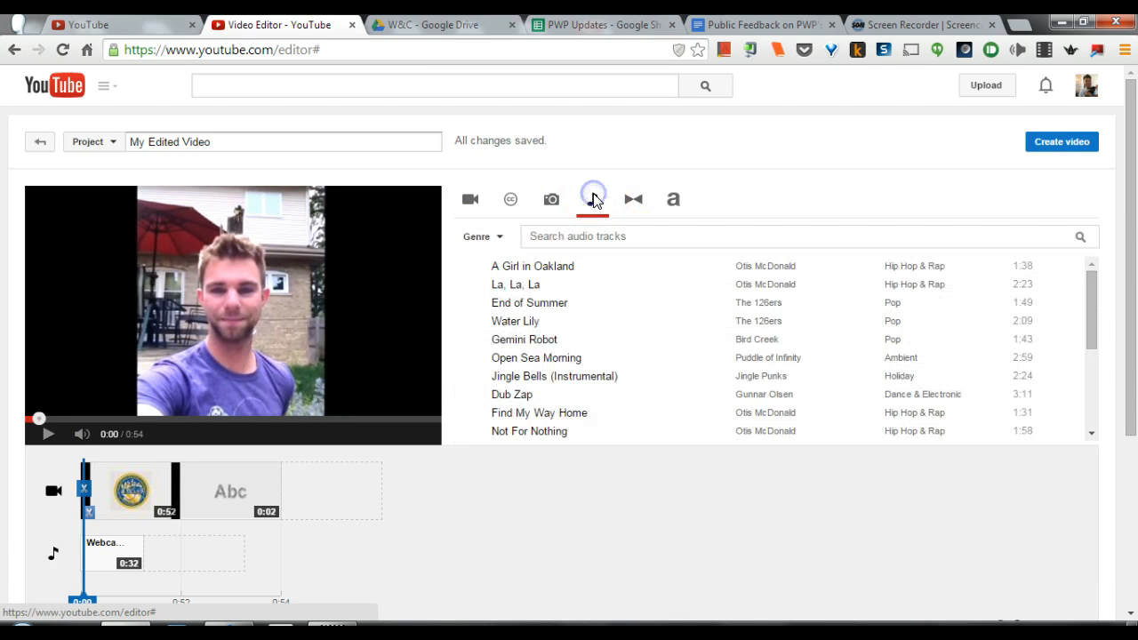
left_click_drag(1089, 302, 1090, 459)
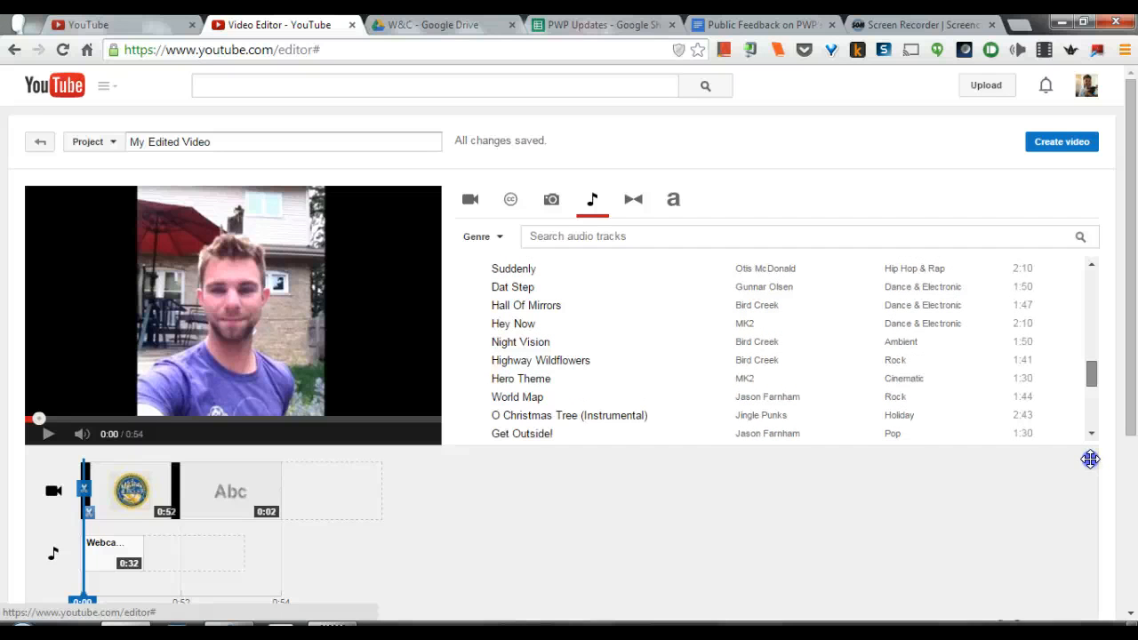
left_click_drag(1101, 389, 1096, 312)
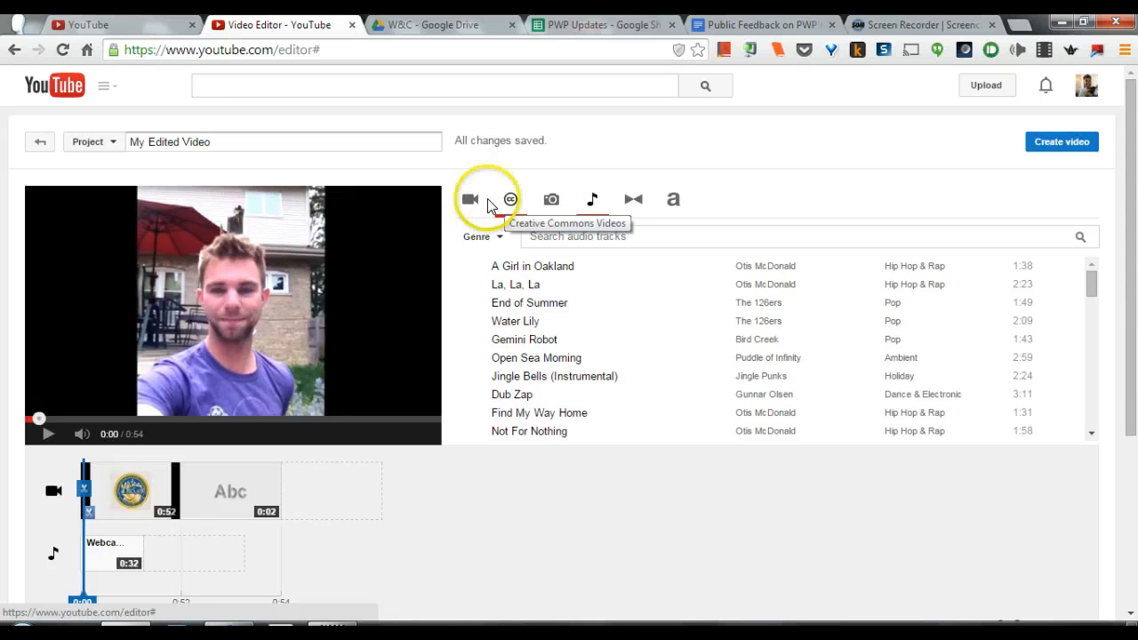
left_click(703, 487)
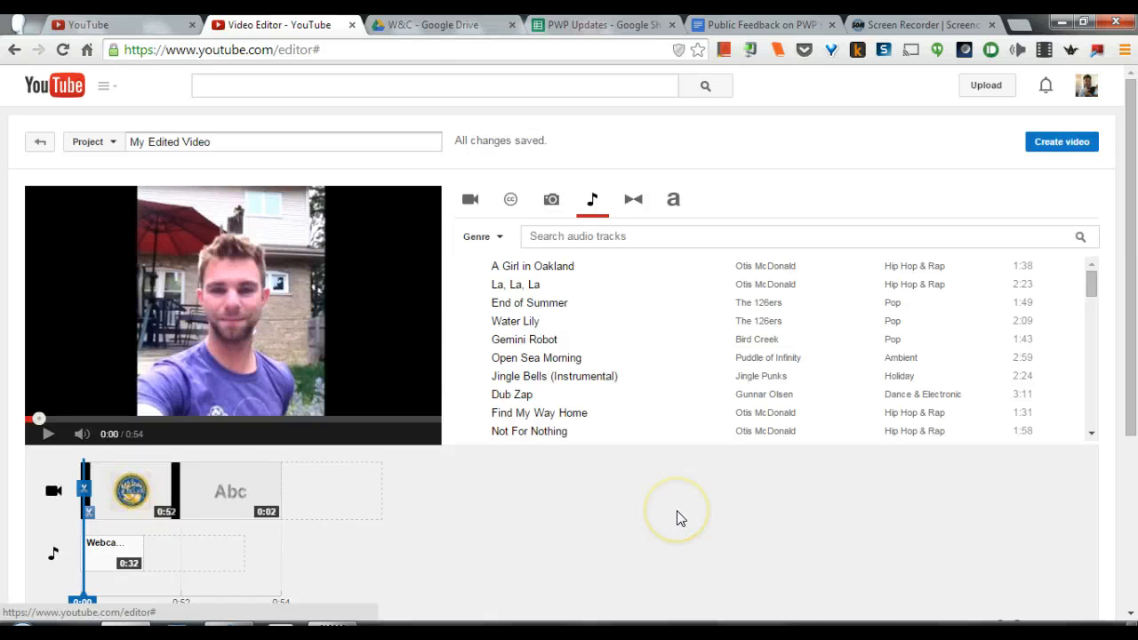
scroll(676, 518, "down", 1)
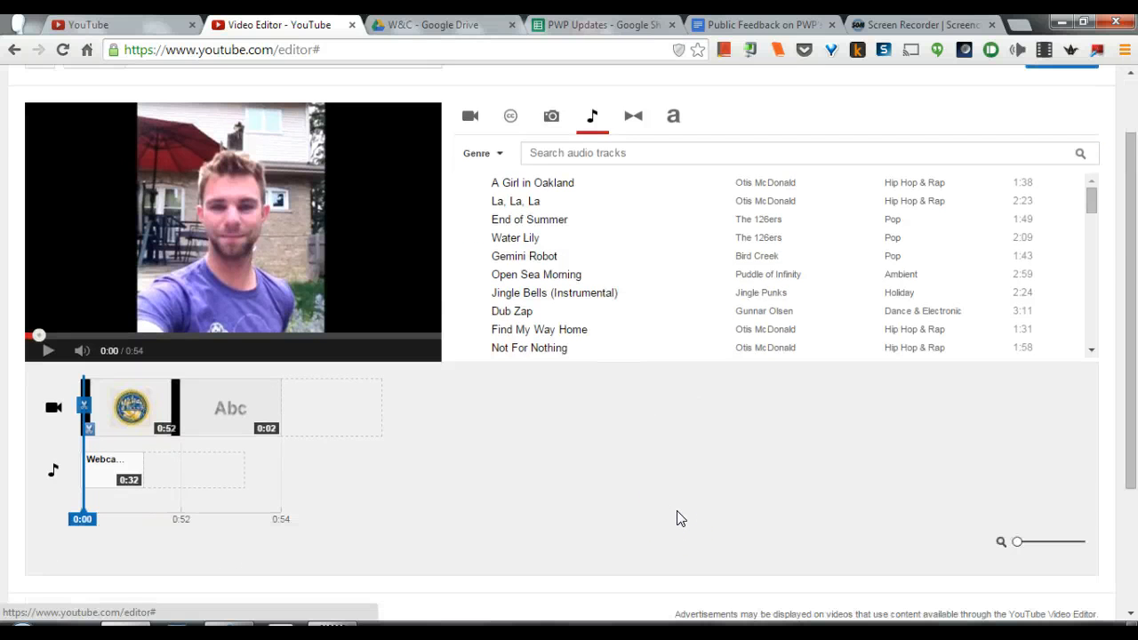
scroll(677, 518, "up", 1)
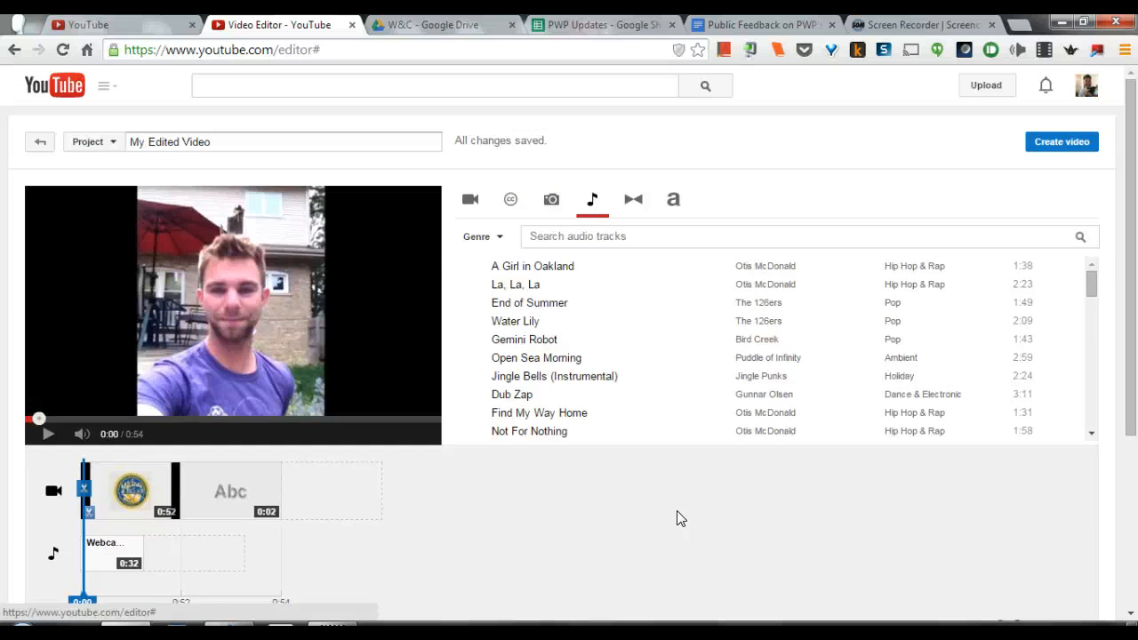